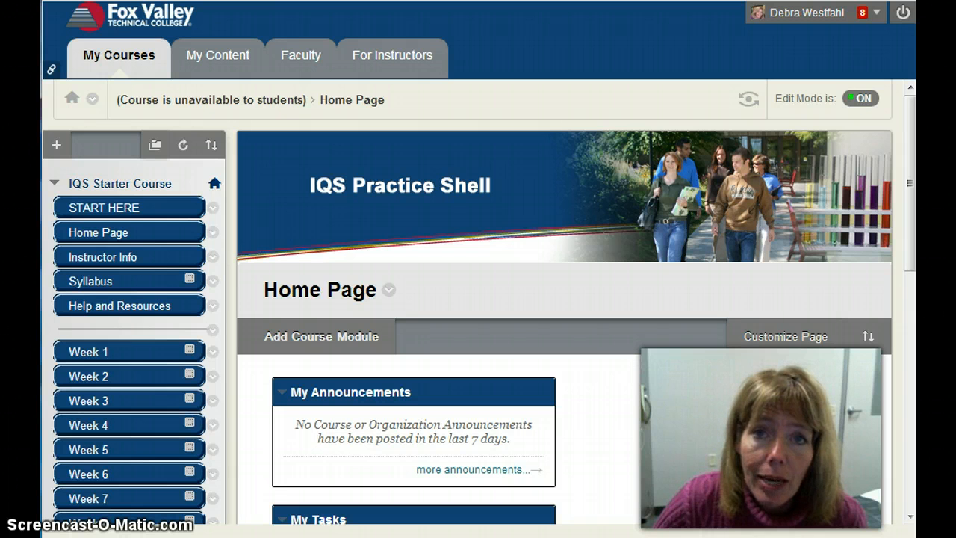
Start a new content item in the course's Syllabus area.
click(101, 288)
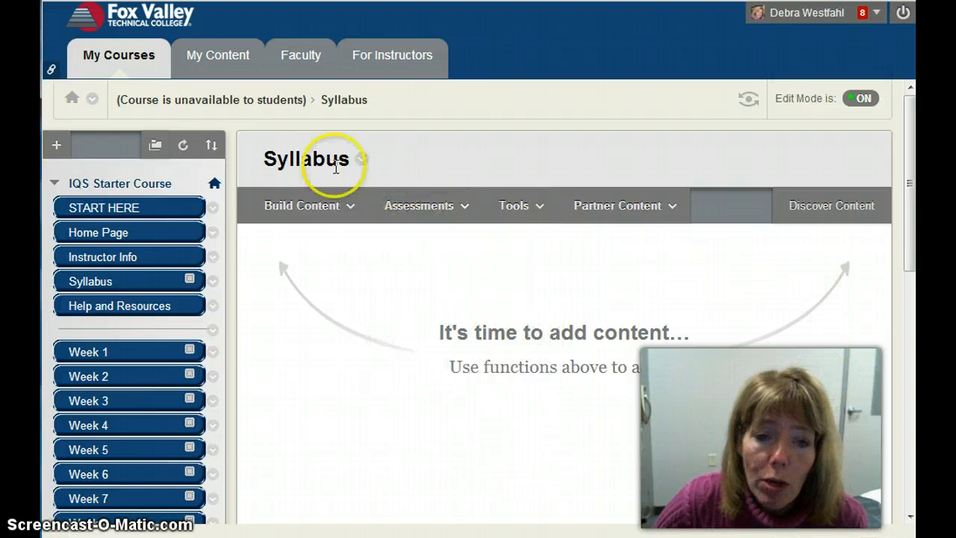
mouse_move(327, 215)
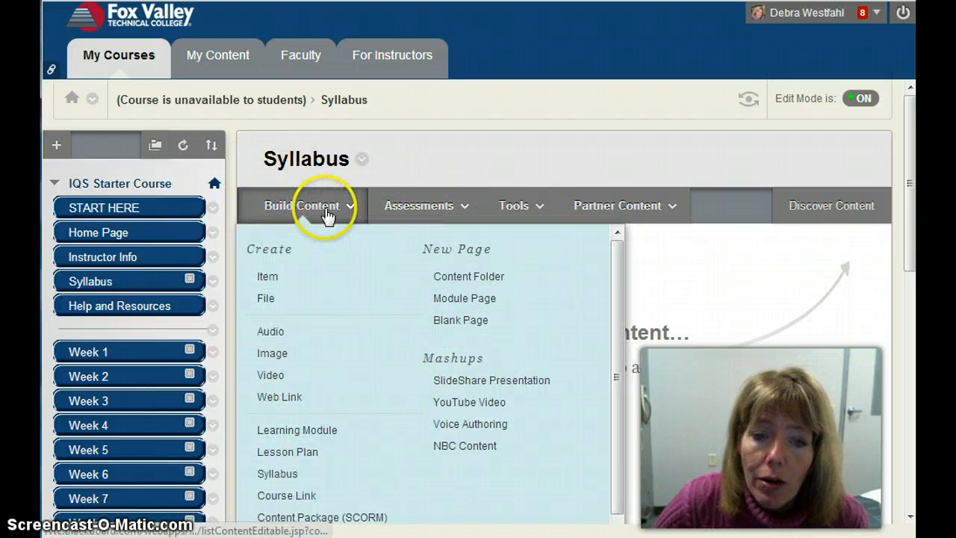
mouse_move(441, 215)
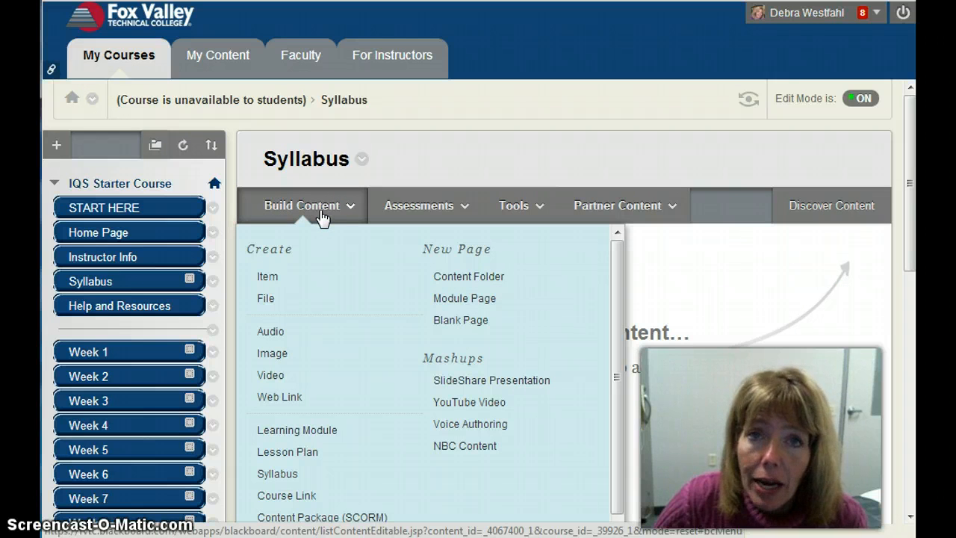
click(267, 278)
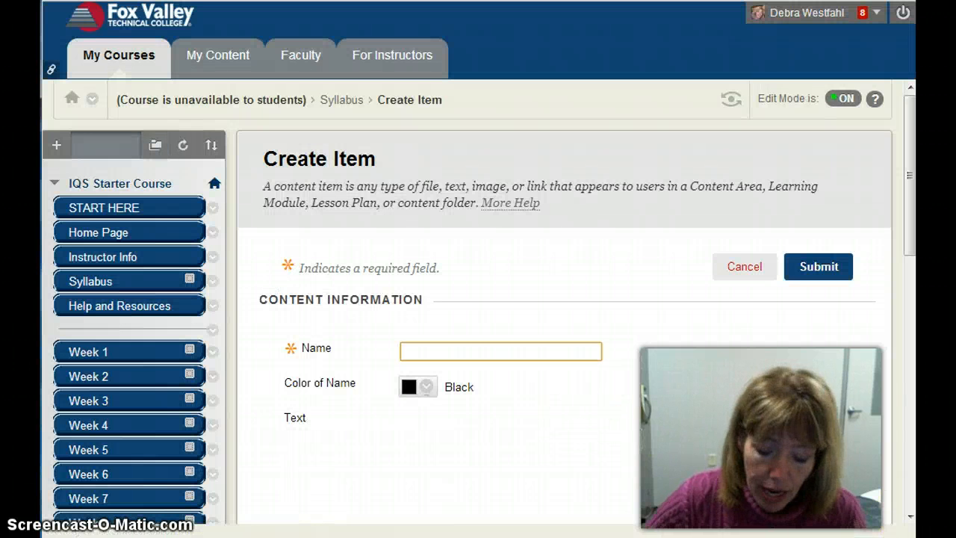
Name the item "Syllabus" and enter the text "Here is our course syllabus. Please read.".
text(Sy)
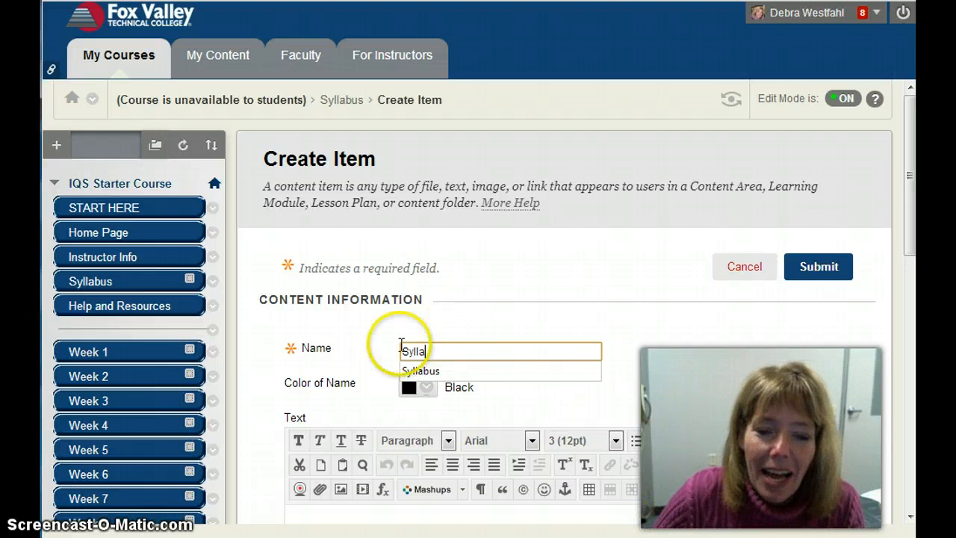
text(lla)
click(420, 370)
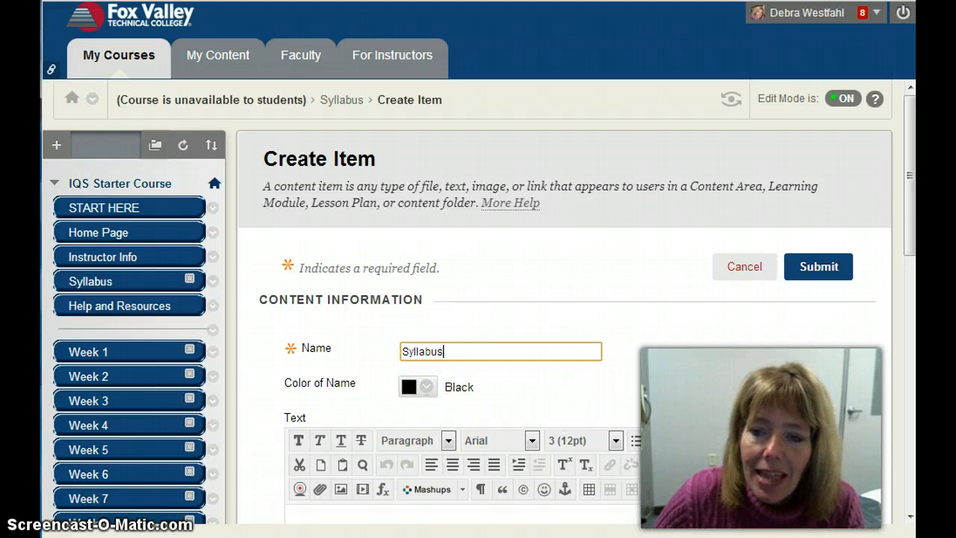
drag(912, 231, 908, 306)
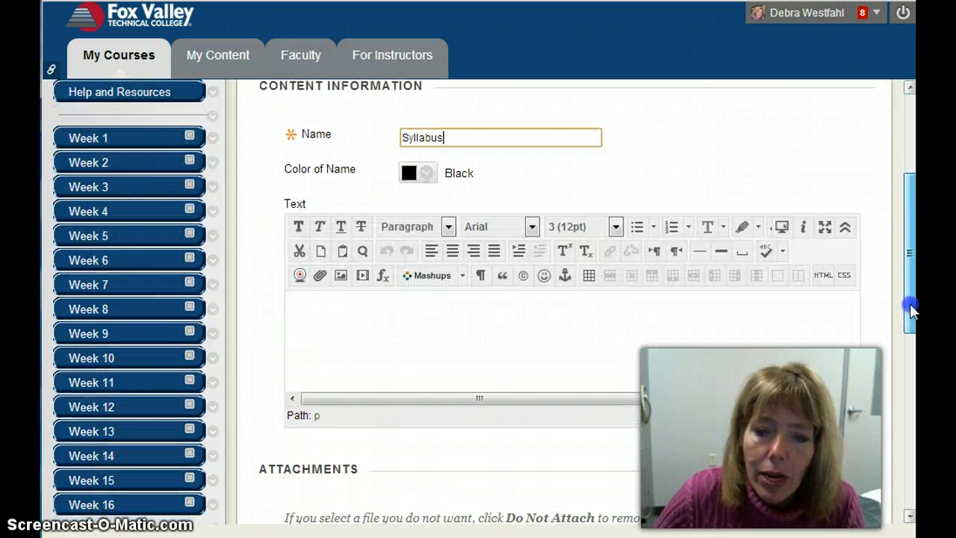
click(366, 299)
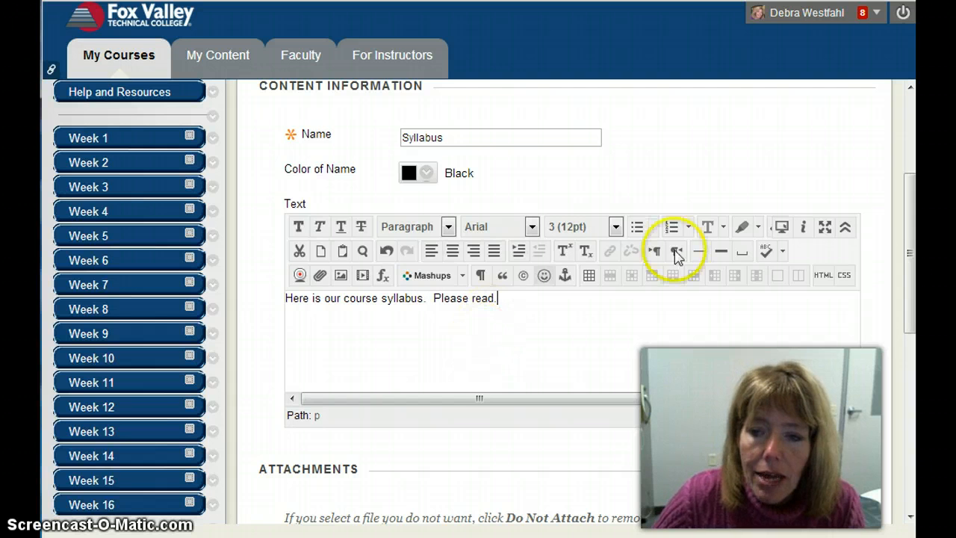
Attach "syllabus publishing Content.pdf" from the computer's Documents folder "Course Publishing Content for Mobile" to the item.
drag(910, 275, 911, 342)
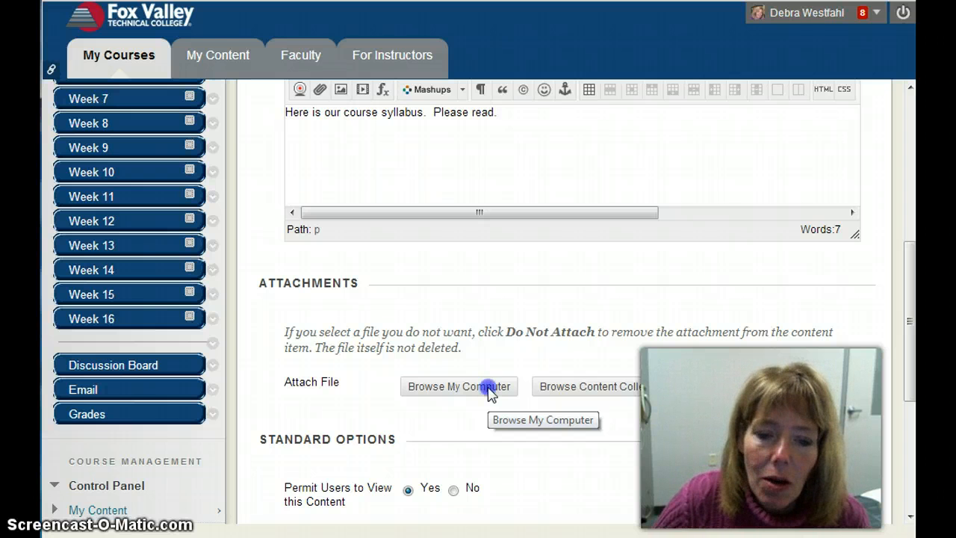
click(449, 395)
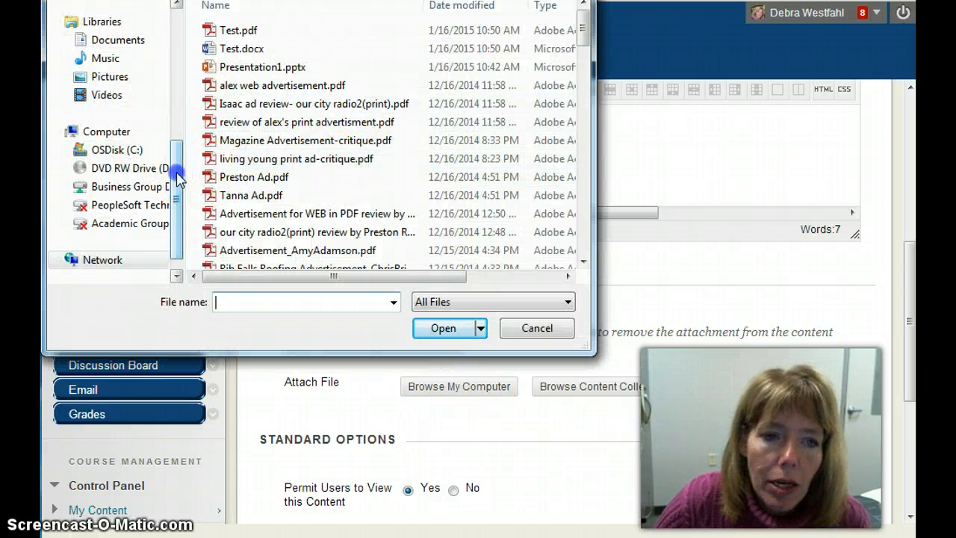
drag(178, 209, 187, 91)
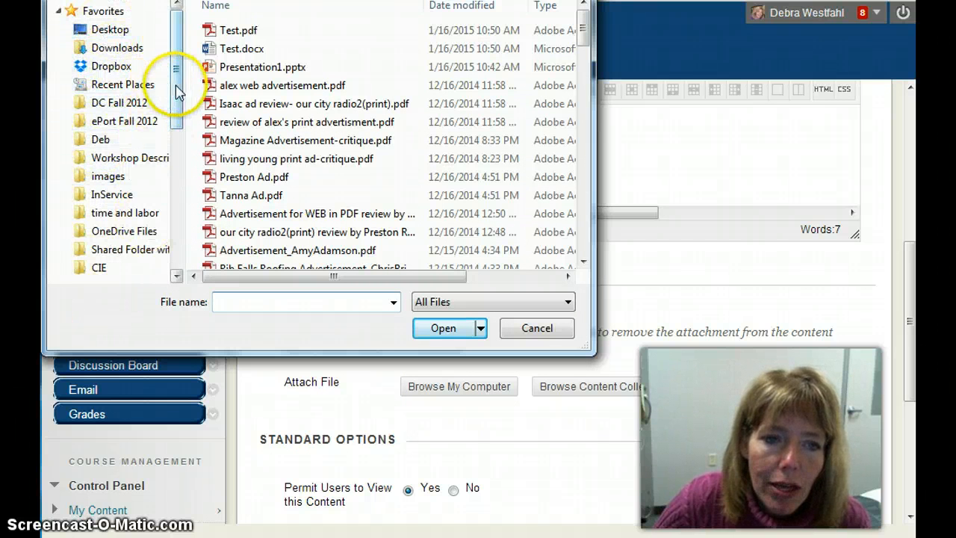
drag(175, 84, 179, 143)
click(117, 189)
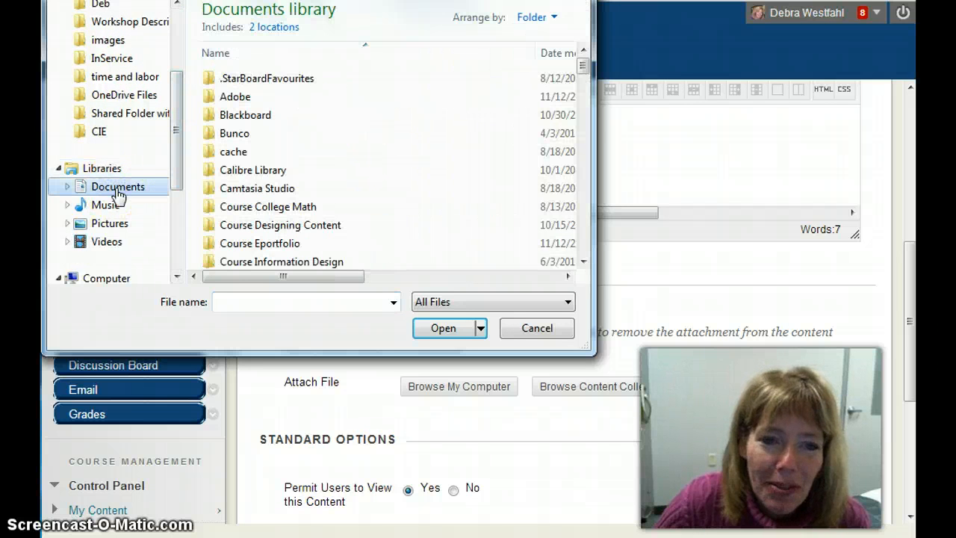
drag(581, 89, 581, 108)
double_click(247, 147)
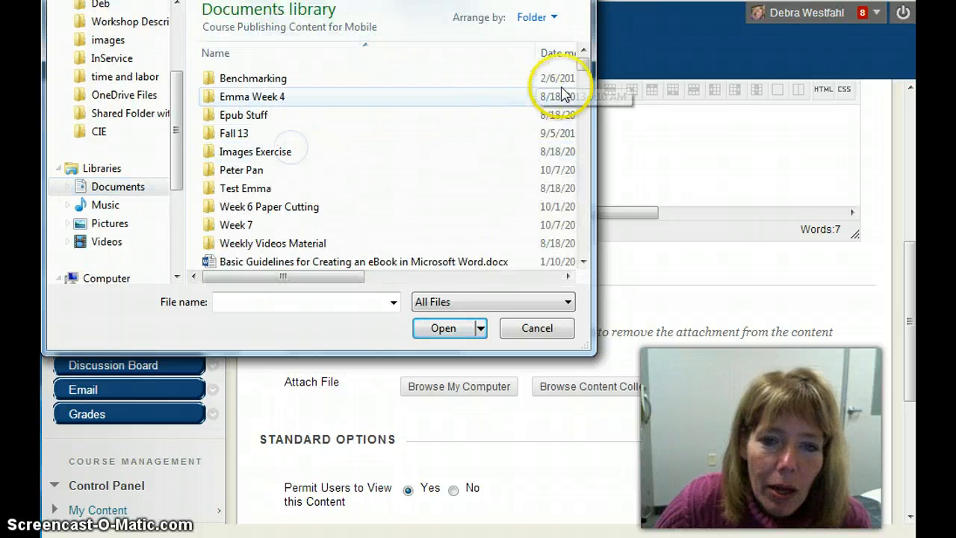
drag(583, 64, 581, 240)
click(583, 261)
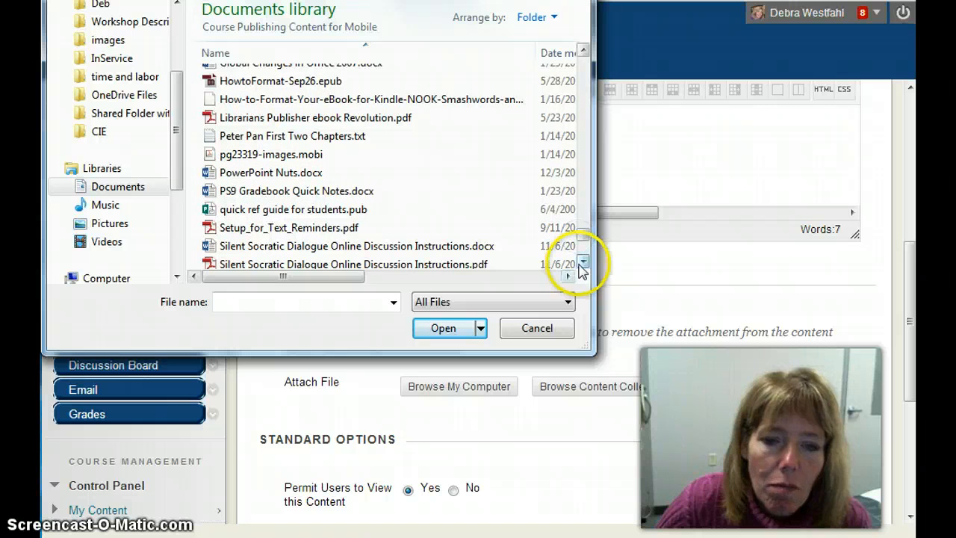
click(583, 263)
click(267, 259)
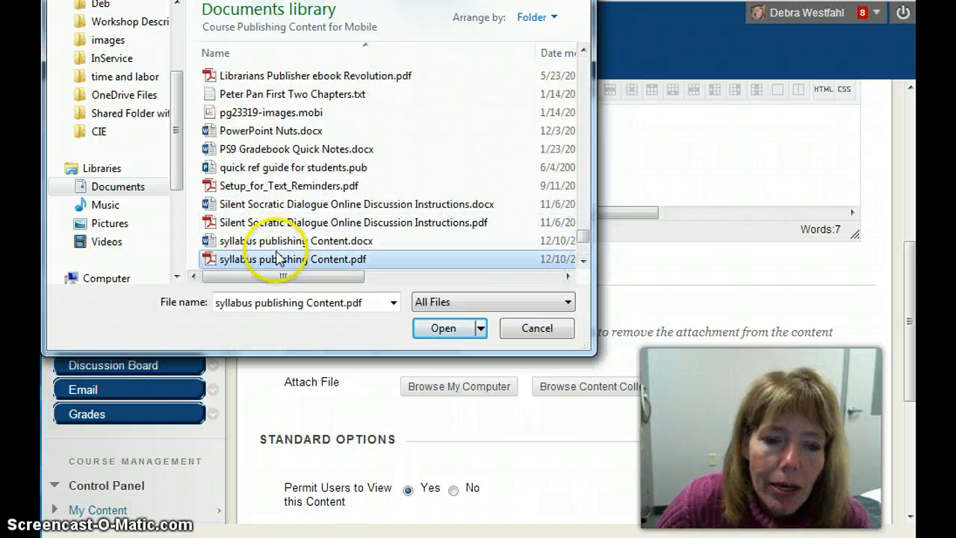
click(437, 328)
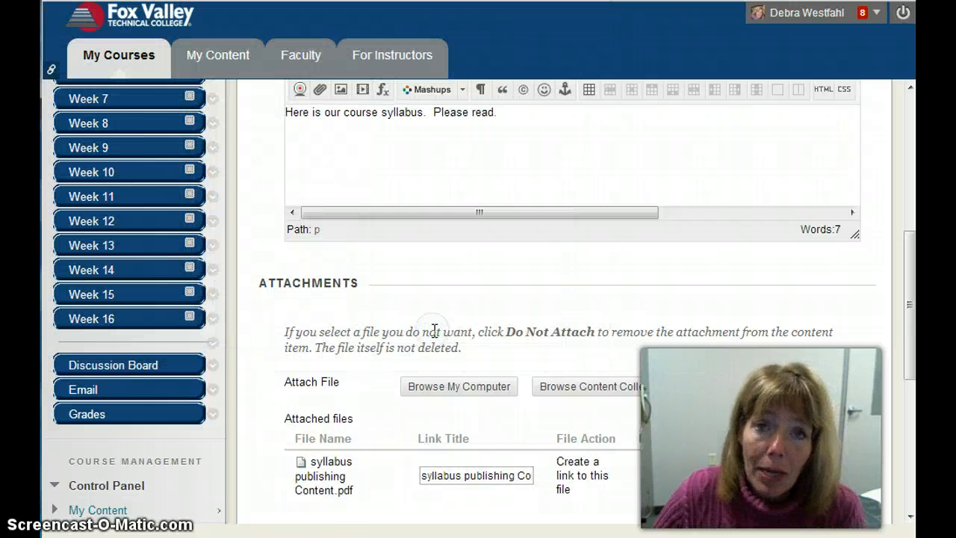
Submit the Syllabus item, leaving its standard options at their defaults.
click(783, 350)
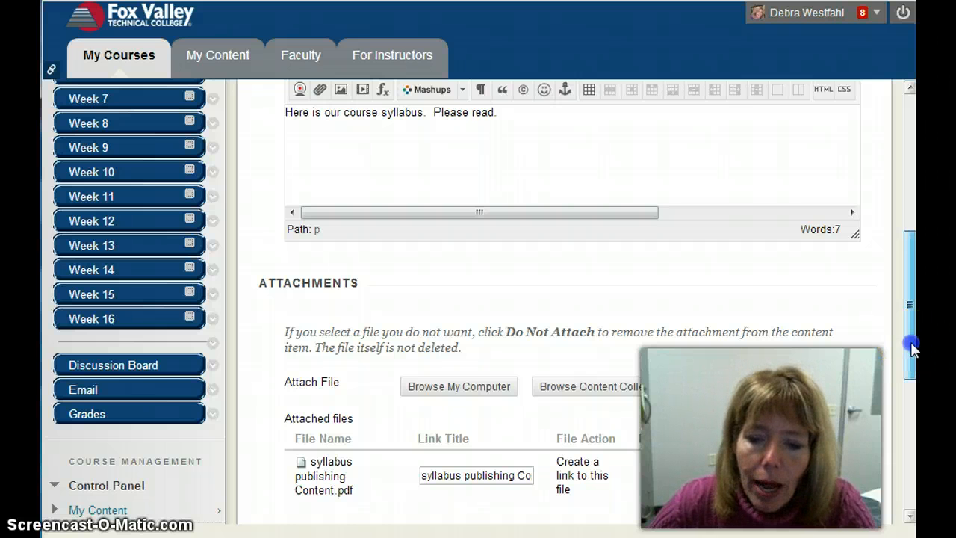
drag(912, 348, 915, 487)
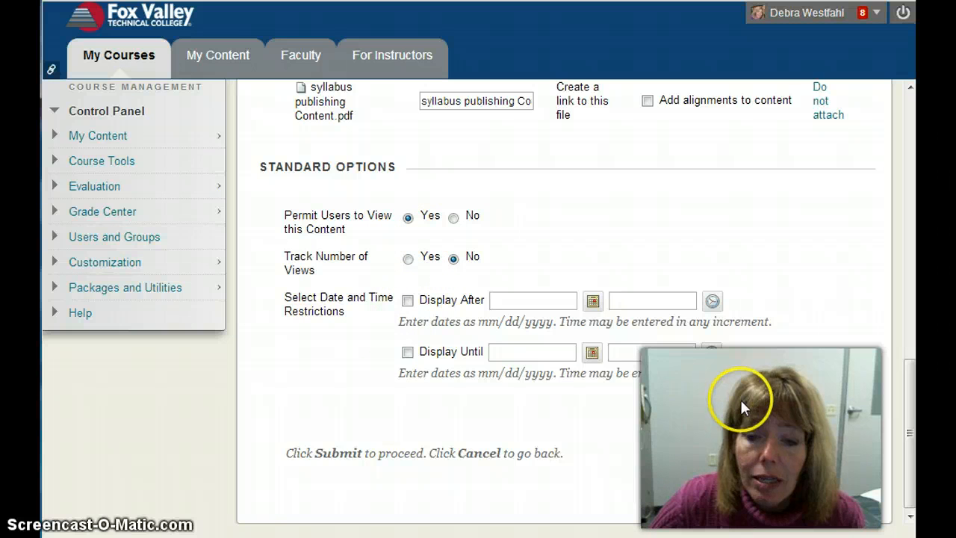
click(806, 472)
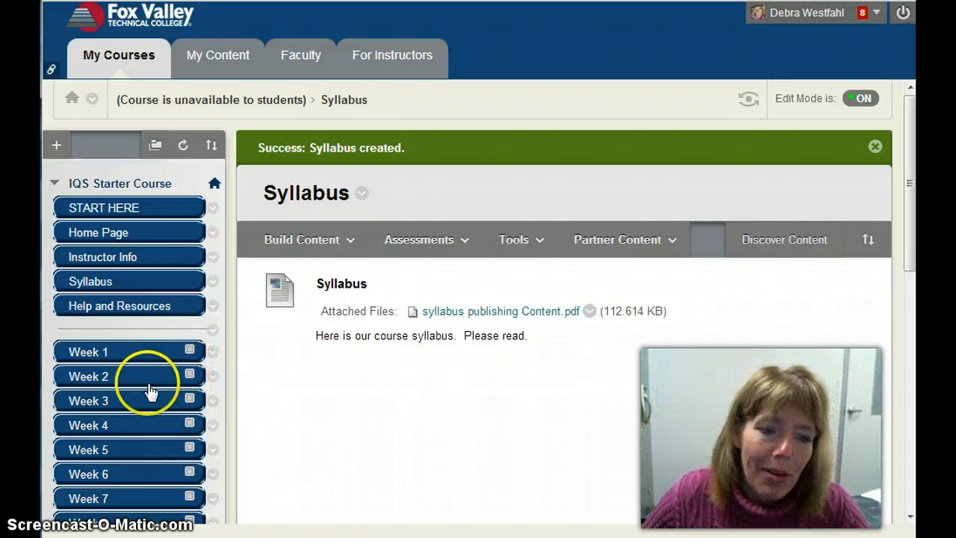
Create a new content item in the Week 2 area named "Please read this document about Word styles.".
click(91, 377)
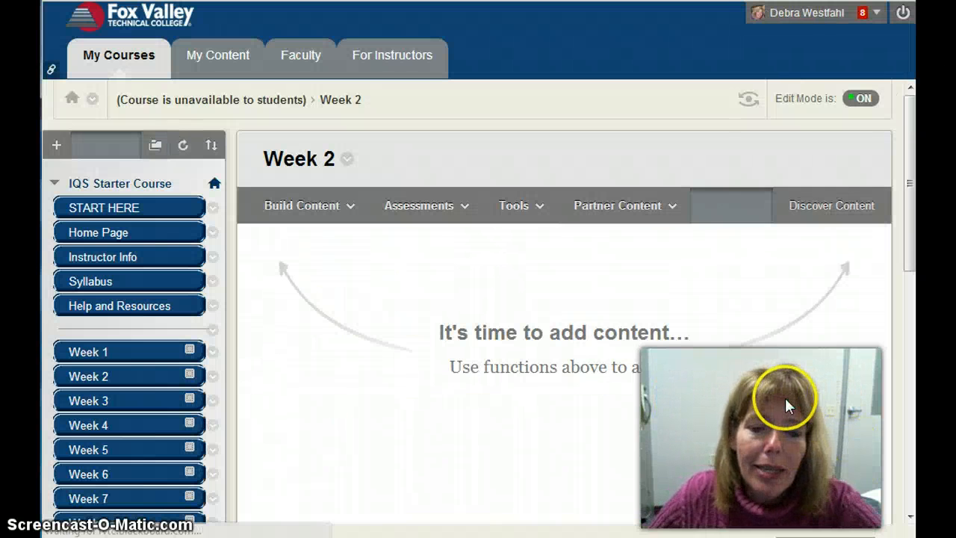
click(318, 211)
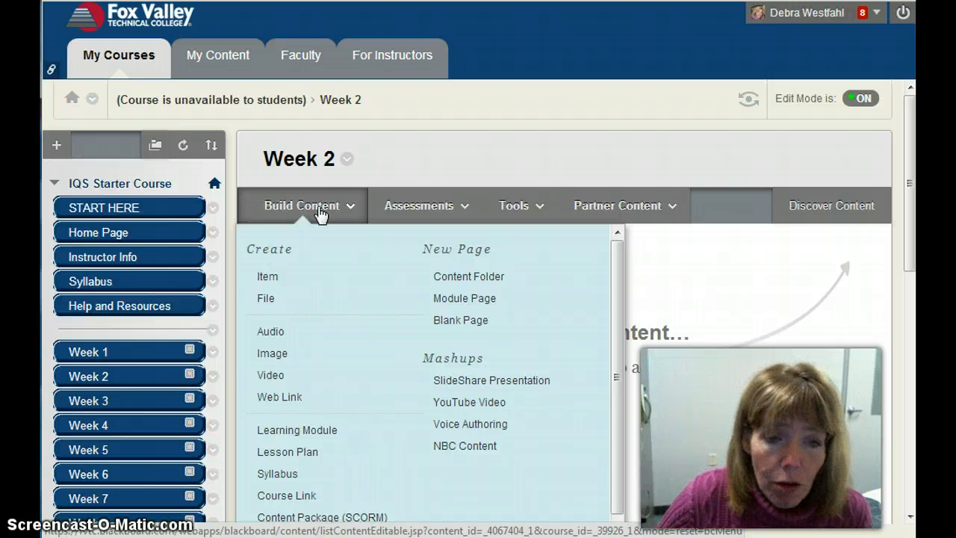
click(267, 277)
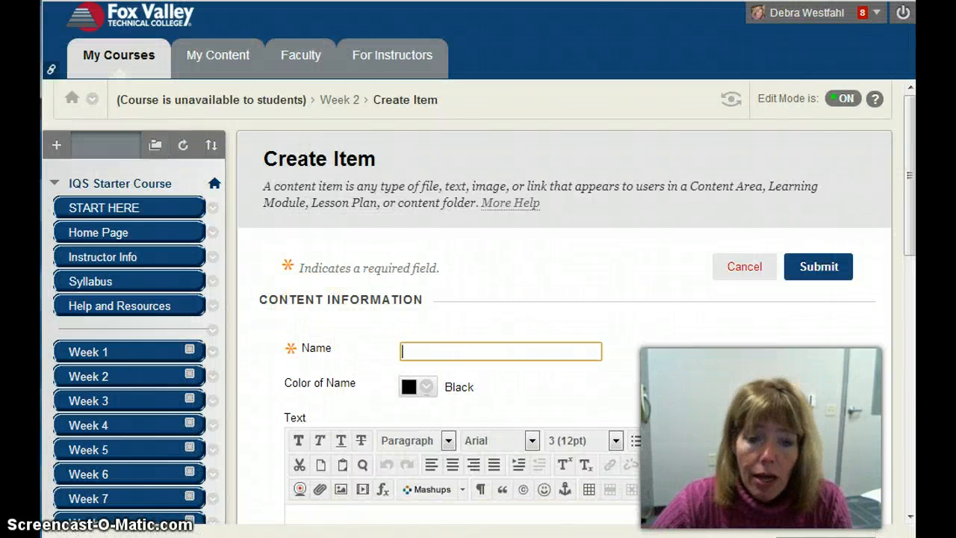
text(Ple)
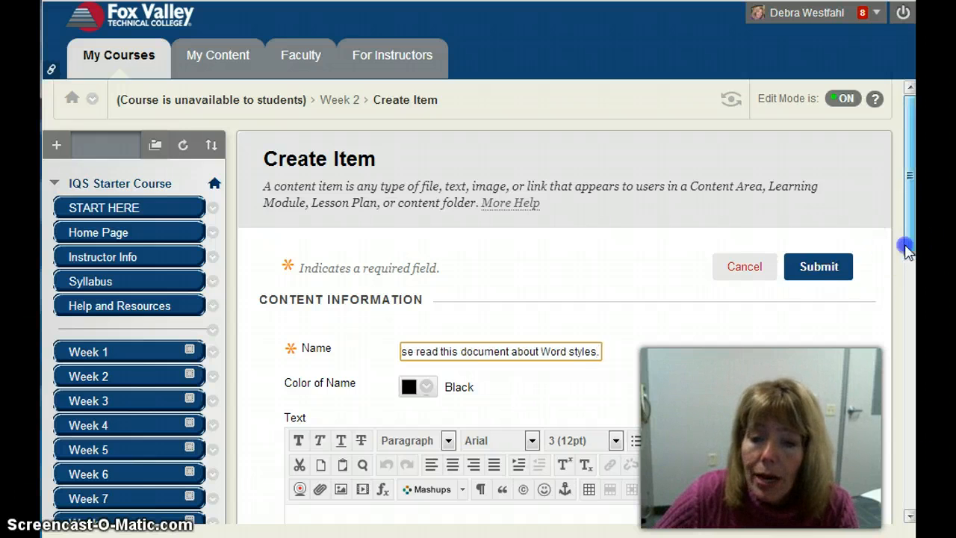
Attach "Word Styles Exercise.docx" from the computer to the Week 2 item, leaving its text blank.
drag(908, 246, 908, 336)
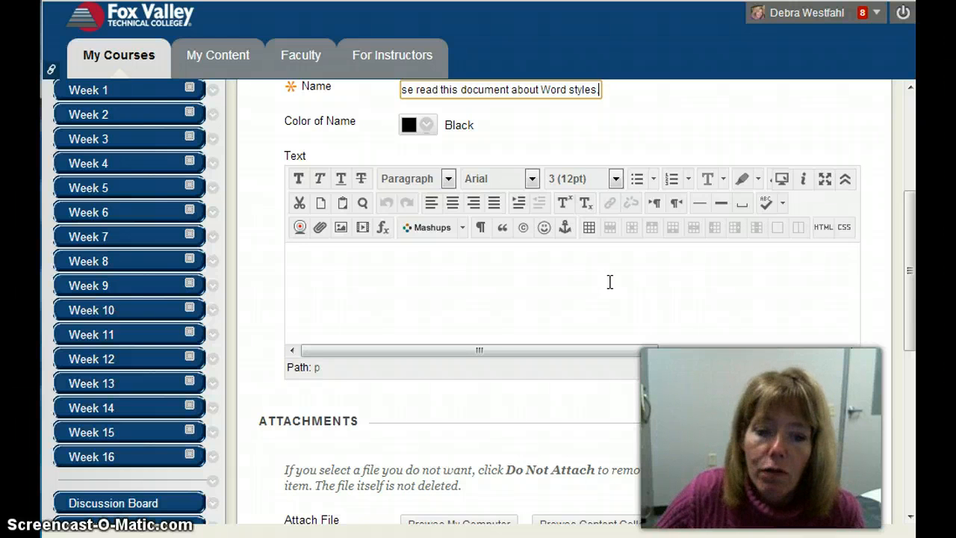
drag(911, 273, 911, 335)
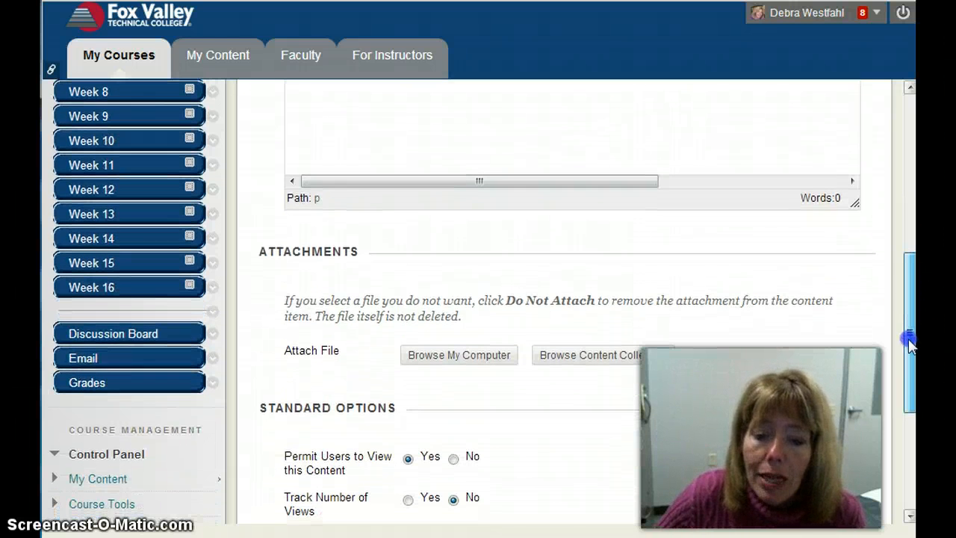
click(486, 357)
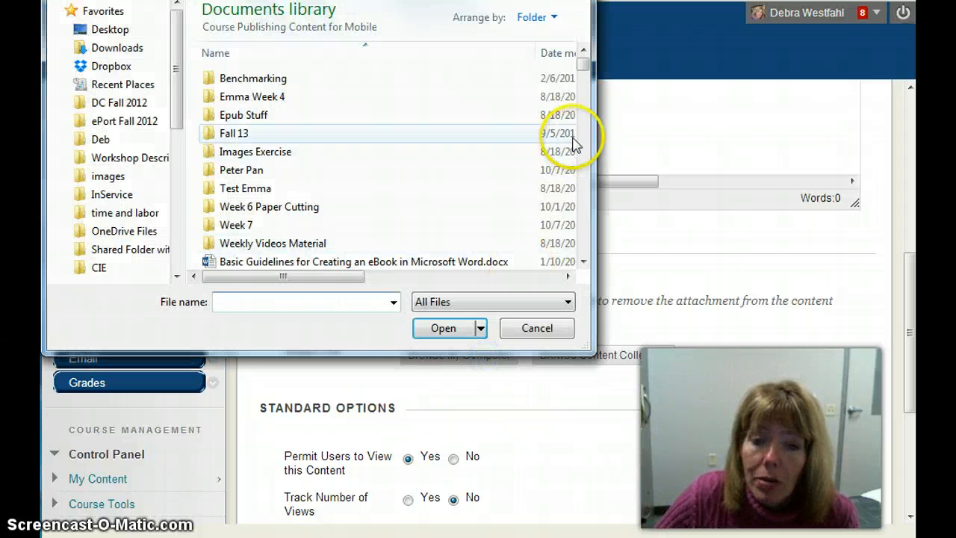
drag(586, 73, 581, 236)
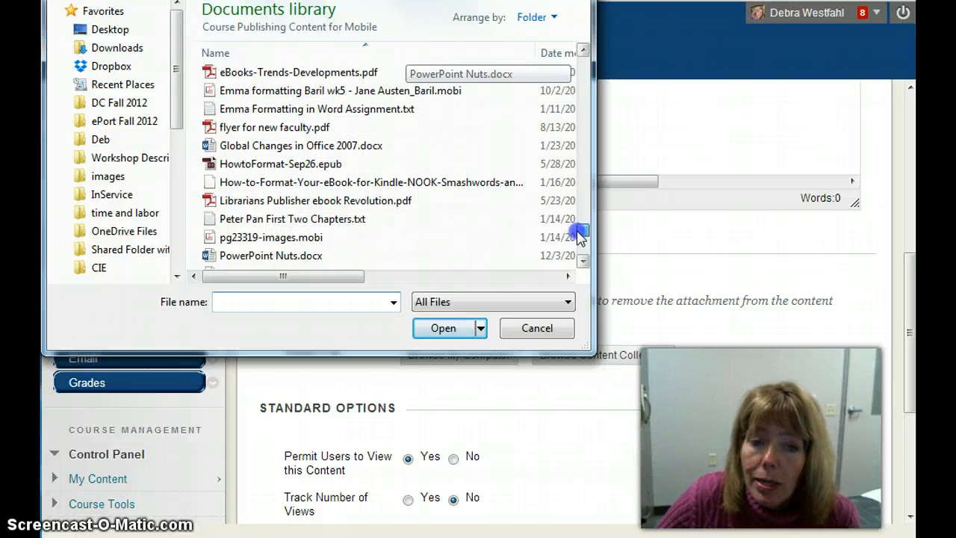
drag(580, 236, 581, 237)
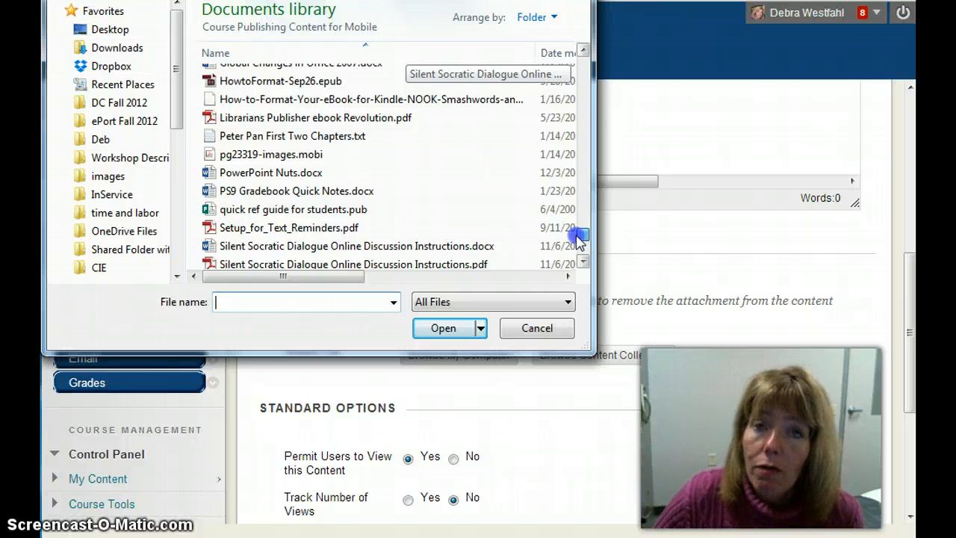
drag(580, 237, 578, 249)
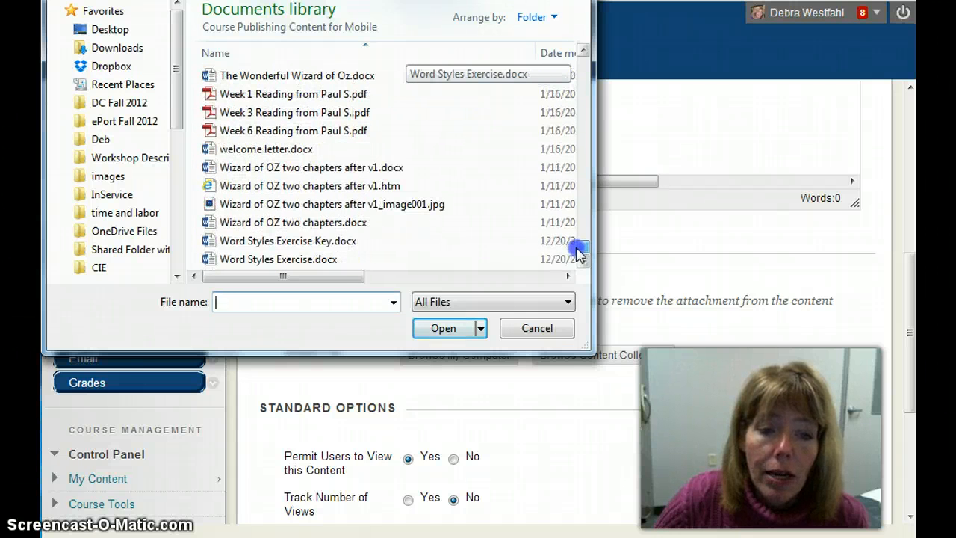
click(292, 261)
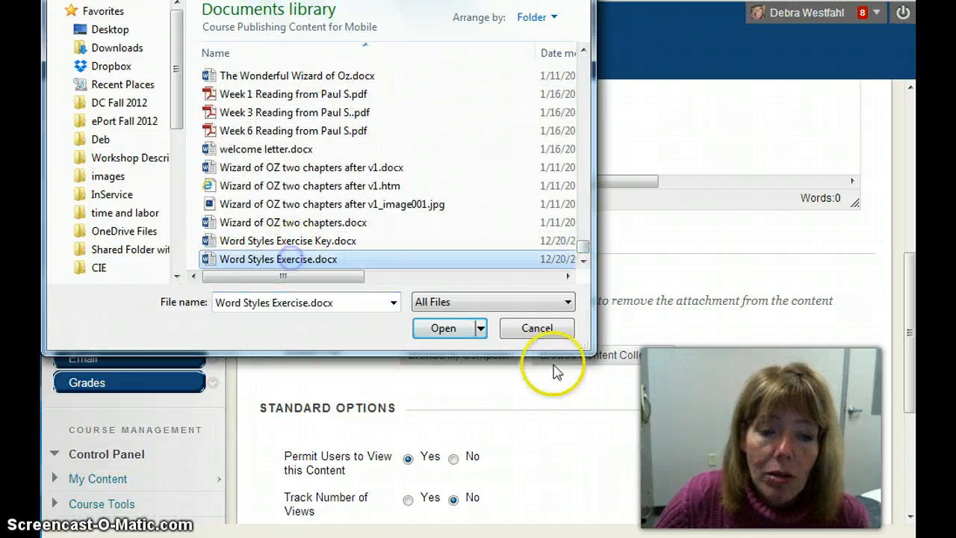
click(443, 329)
Submit the Week 2 reading item with its default standard options.
drag(907, 329, 907, 419)
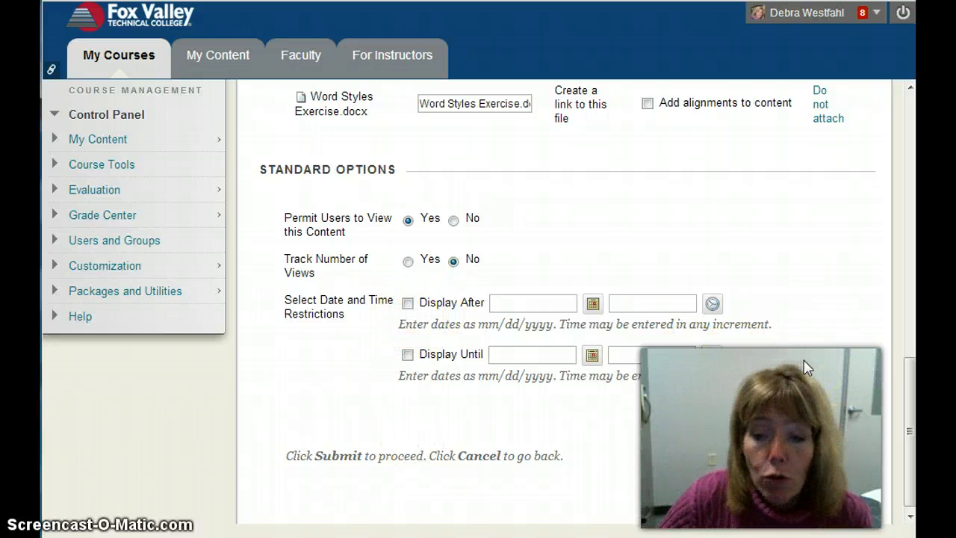
click(823, 483)
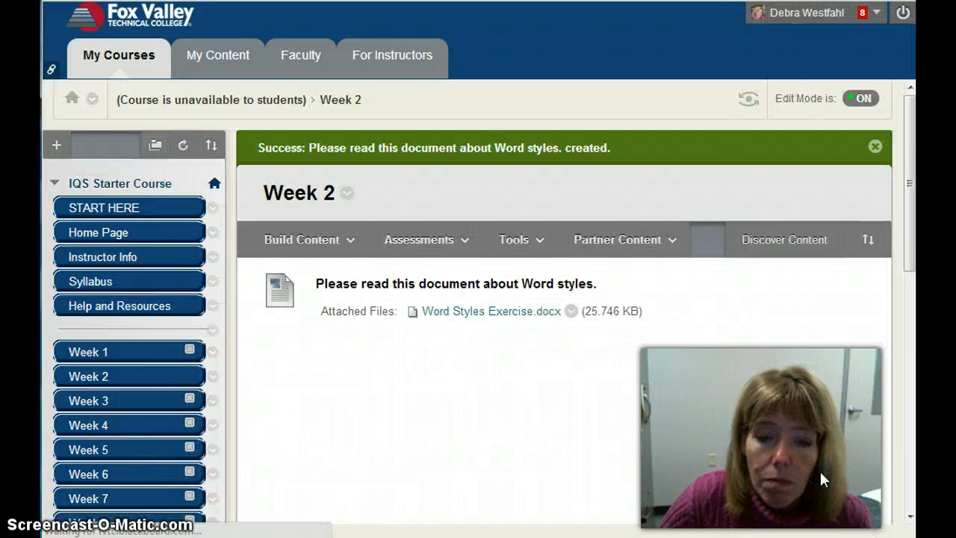
click(820, 440)
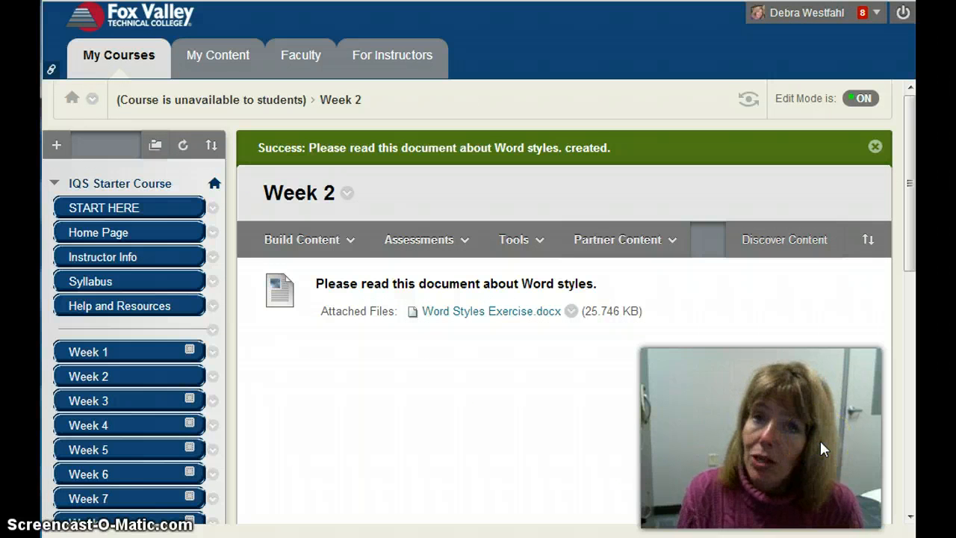
Preview the Week 2 page with Edit Mode off, and turn Edit Mode back on.
click(910, 108)
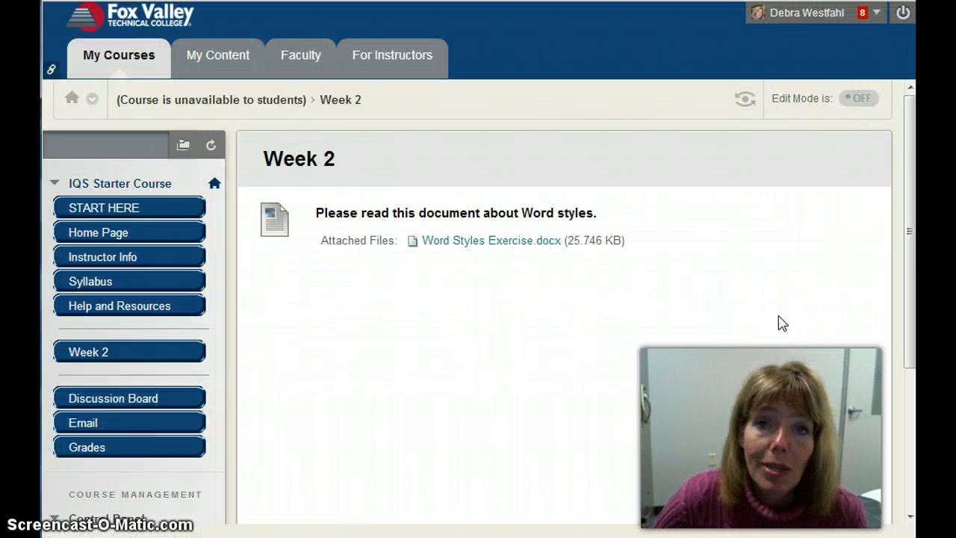
click(863, 99)
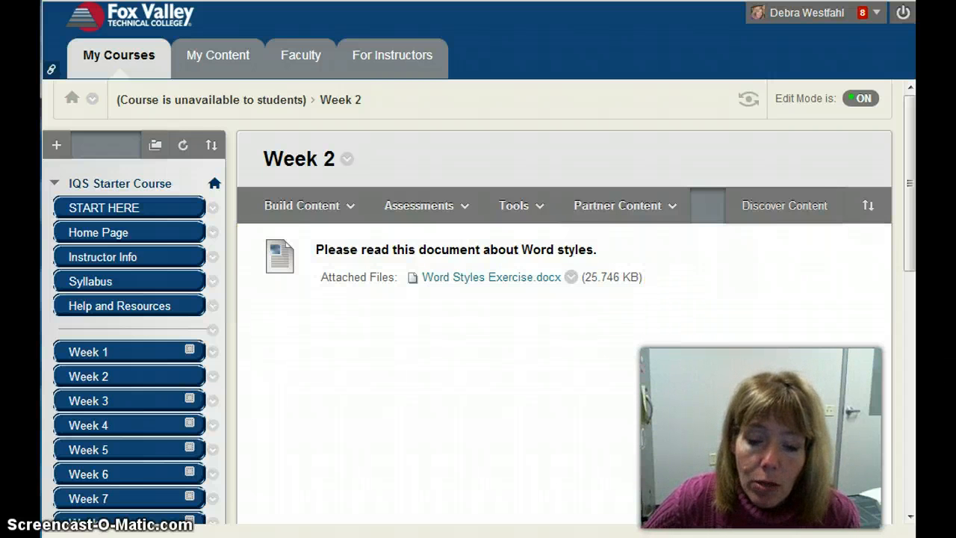
Copy the web address of the instructional design models page from the other browser window, and return to the Week 2 area.
key(alt+Tab)
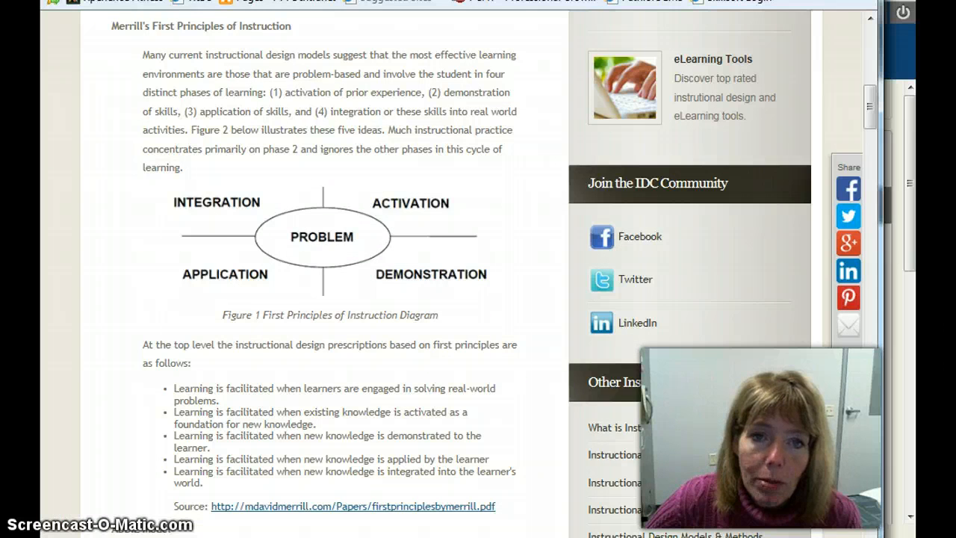
mouse_move(369, 0)
mouse_down()
mouse_move(378, 0)
mouse_move(369, 5)
mouse_up()
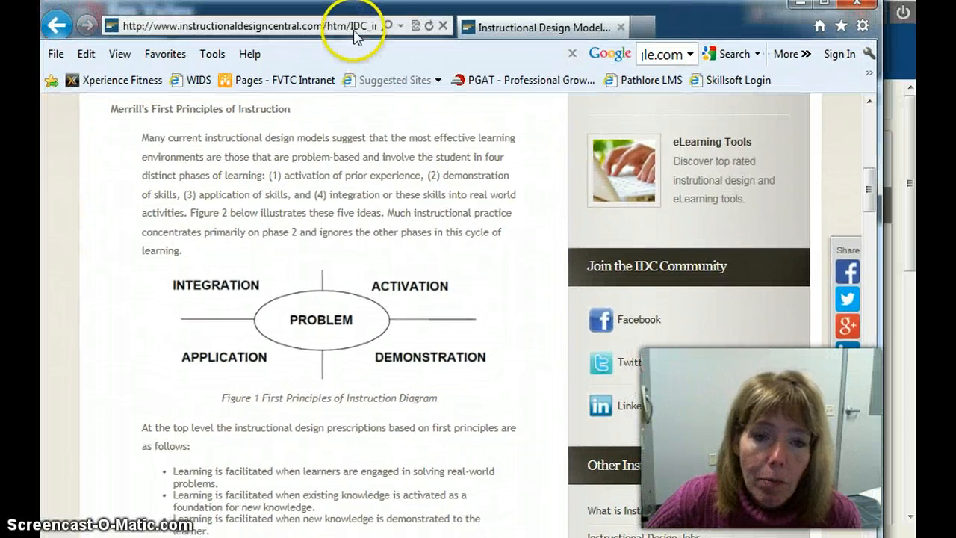
click(354, 28)
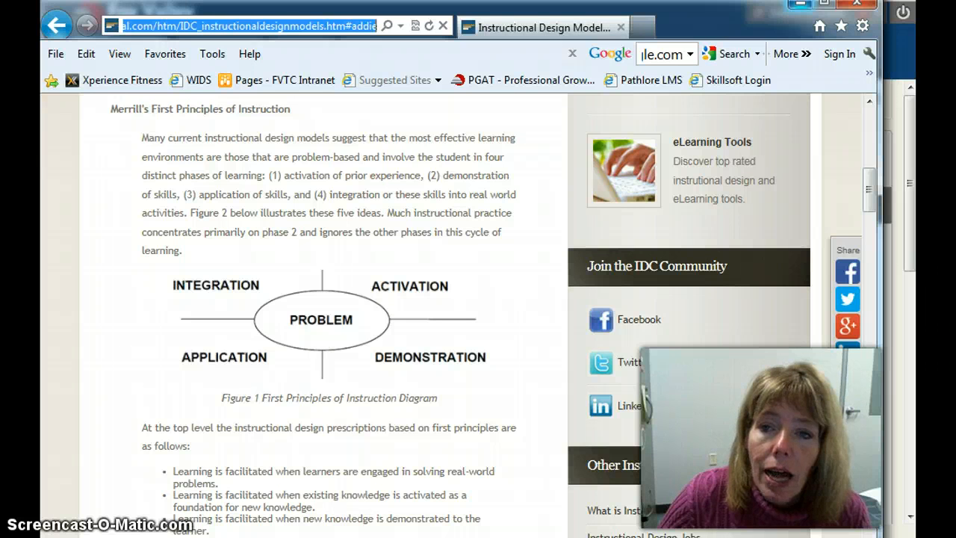
click(800, 9)
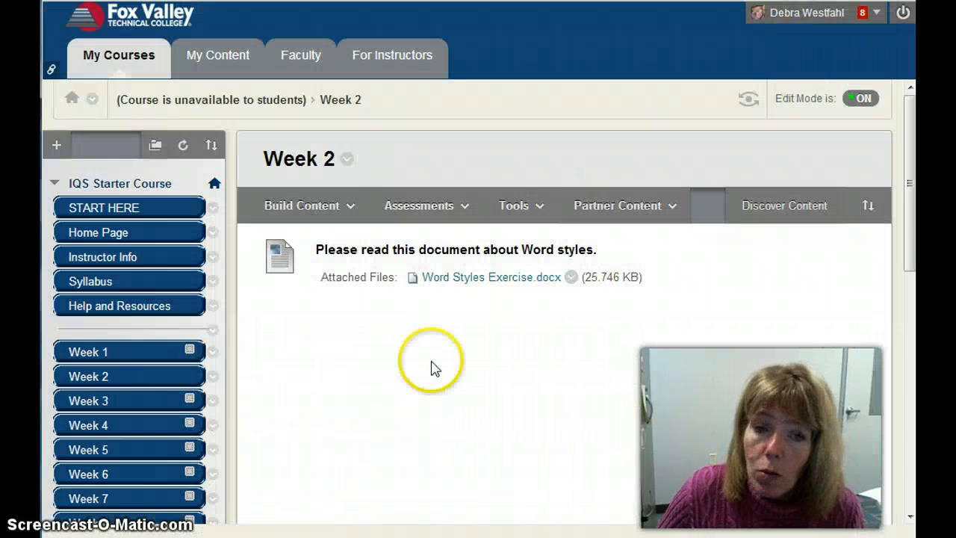
Create a web link in Week 2 named "Read this webpage about instructional design." and paste the copied address as its URL.
click(341, 211)
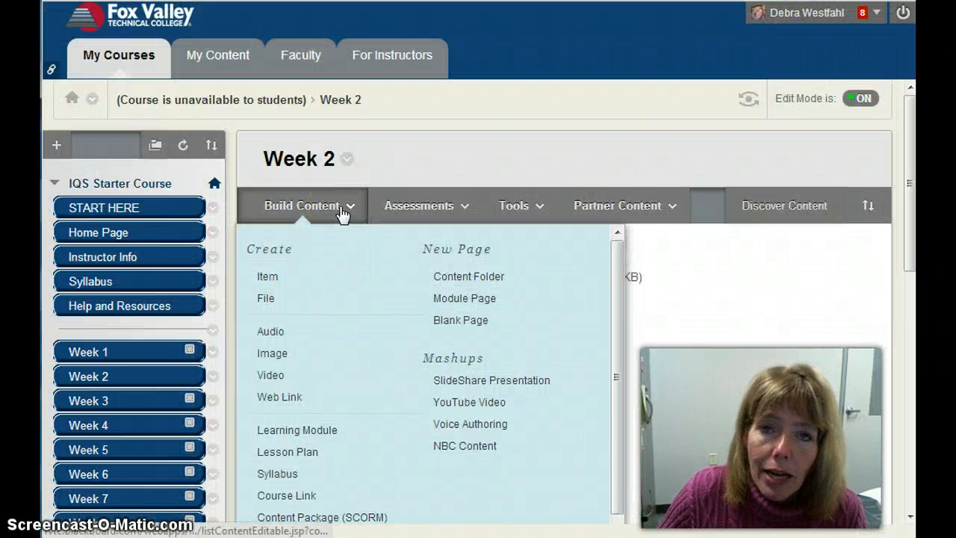
click(281, 399)
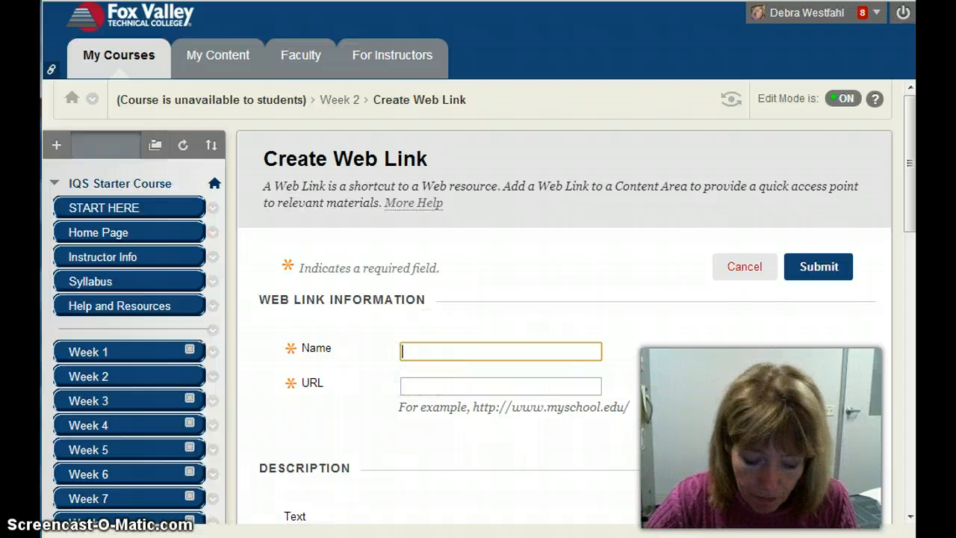
text(Read )
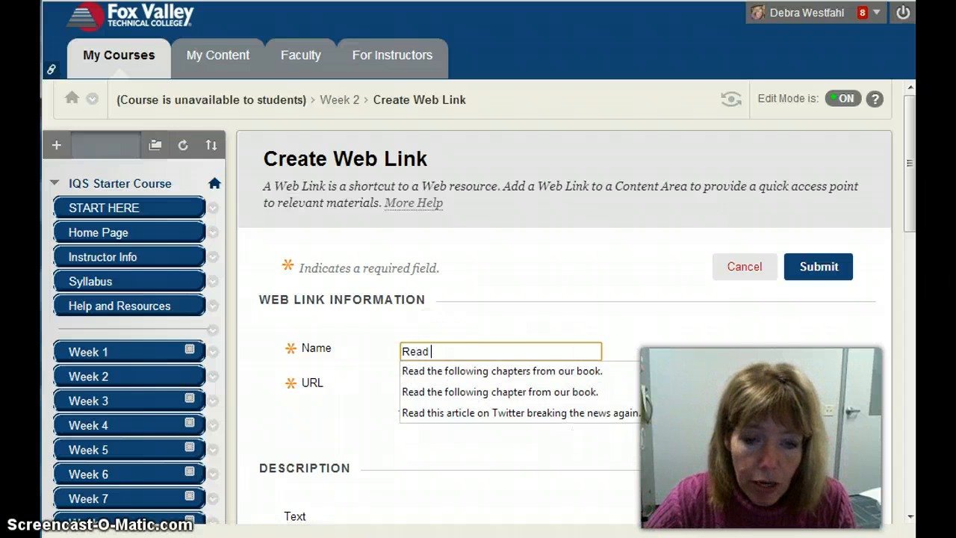
text(thi)
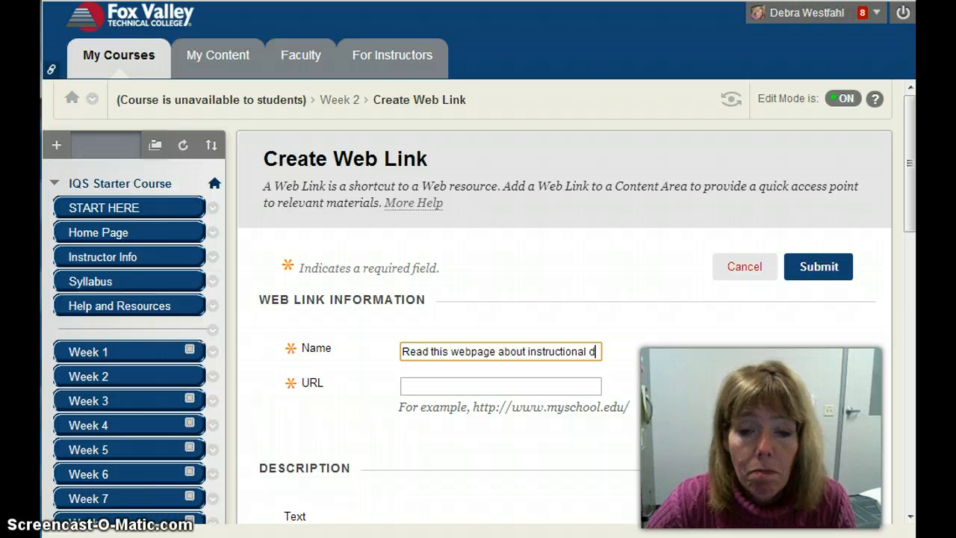
key(Tab)
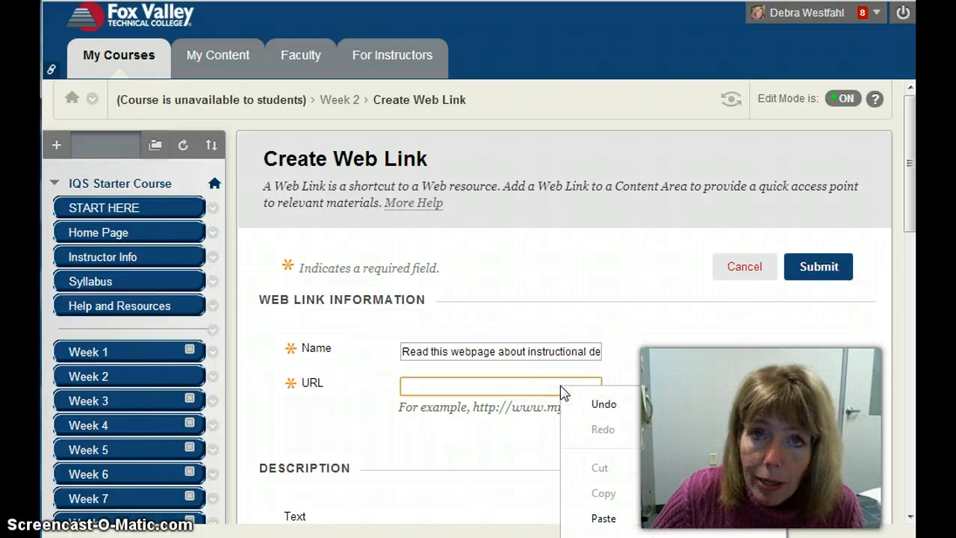
click(609, 523)
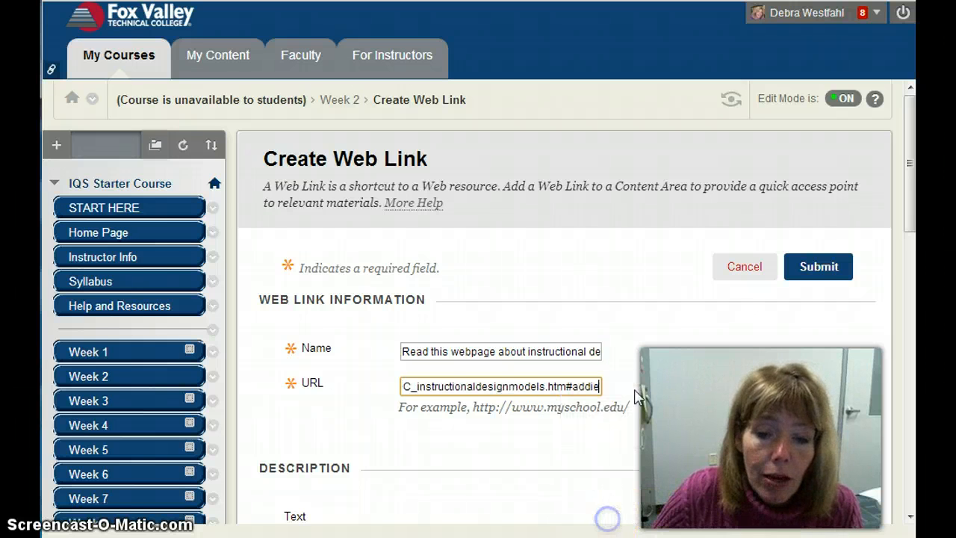
Set Permit Users to View this Content to No for the web link, leave its description blank, and submit it.
drag(910, 190, 899, 286)
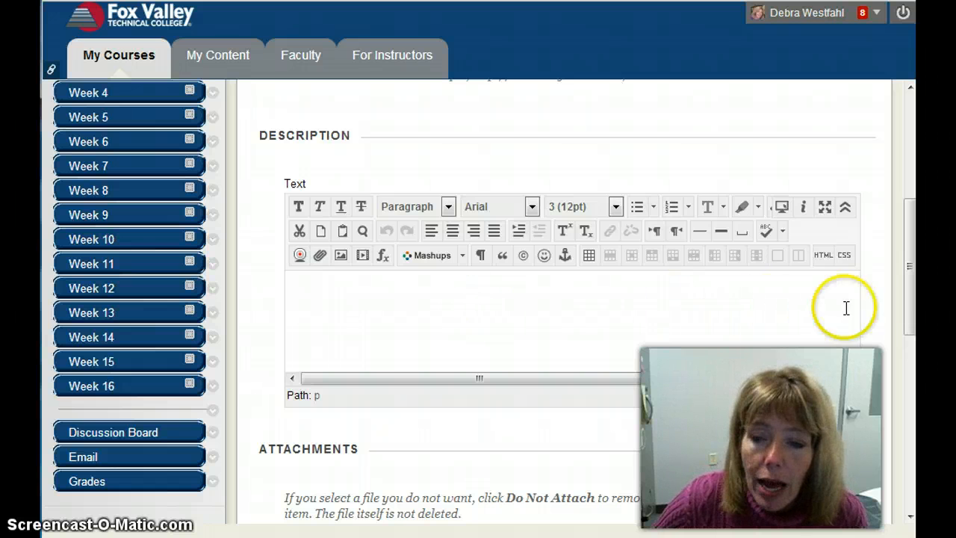
drag(906, 302, 906, 390)
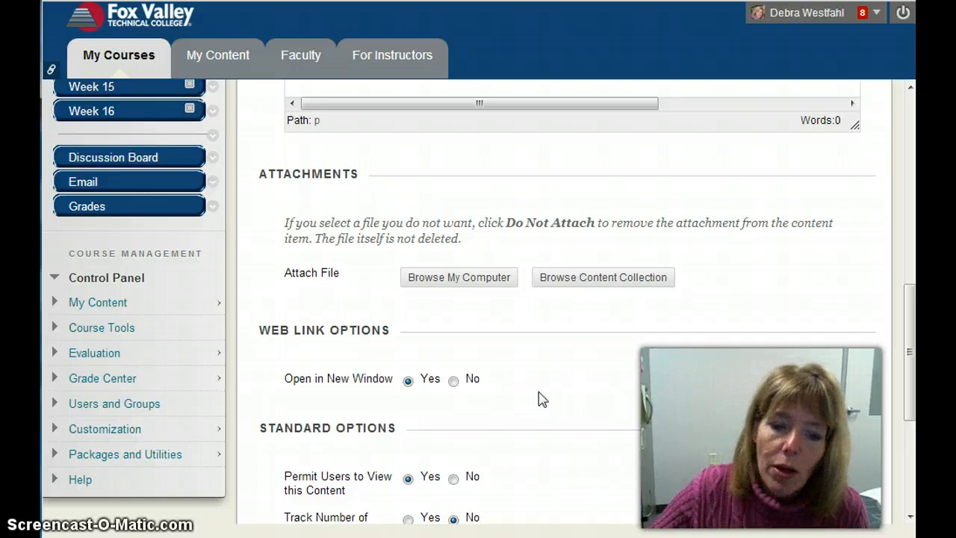
drag(910, 382, 904, 442)
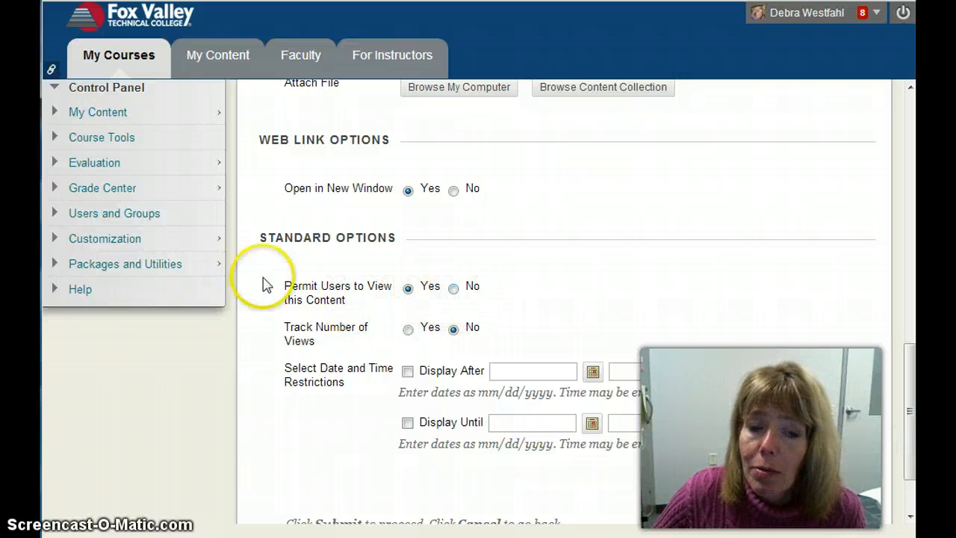
click(453, 288)
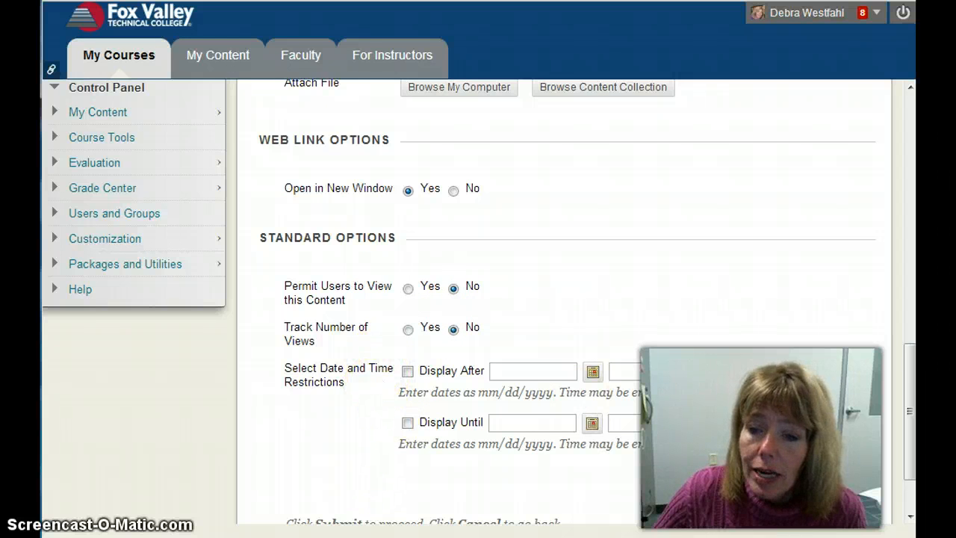
scroll(560, 299, down, 2)
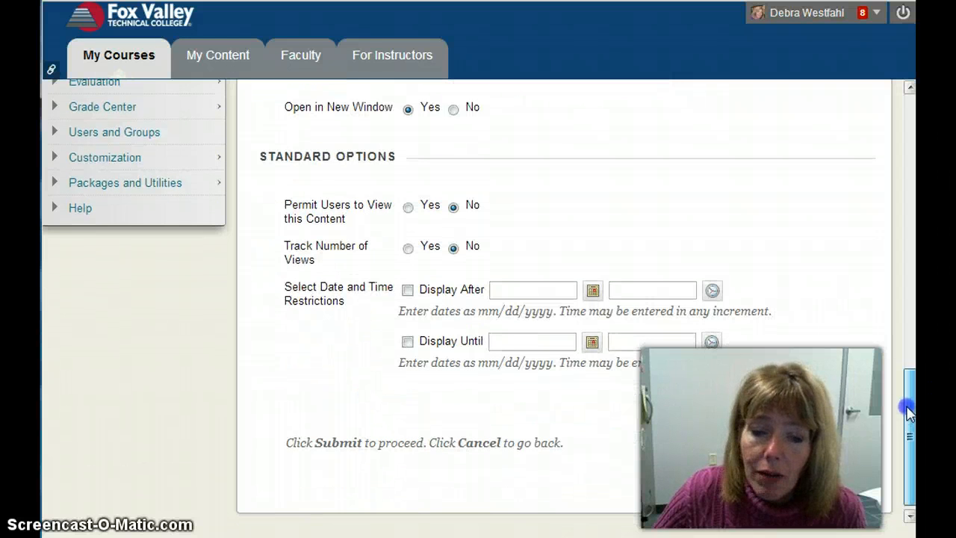
click(809, 455)
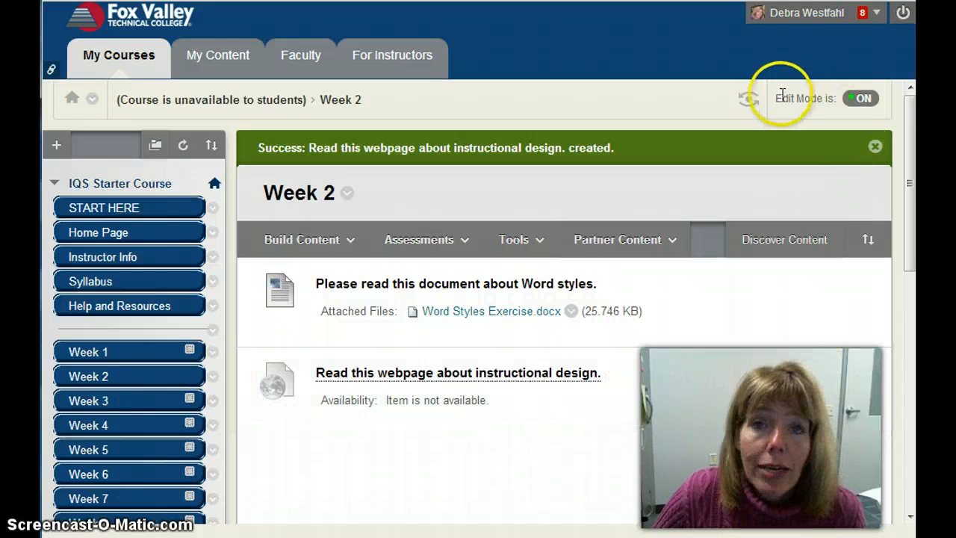
Check with Edit Mode off whether students see the restricted web link in Week 2, and turn Edit Mode back on.
click(861, 98)
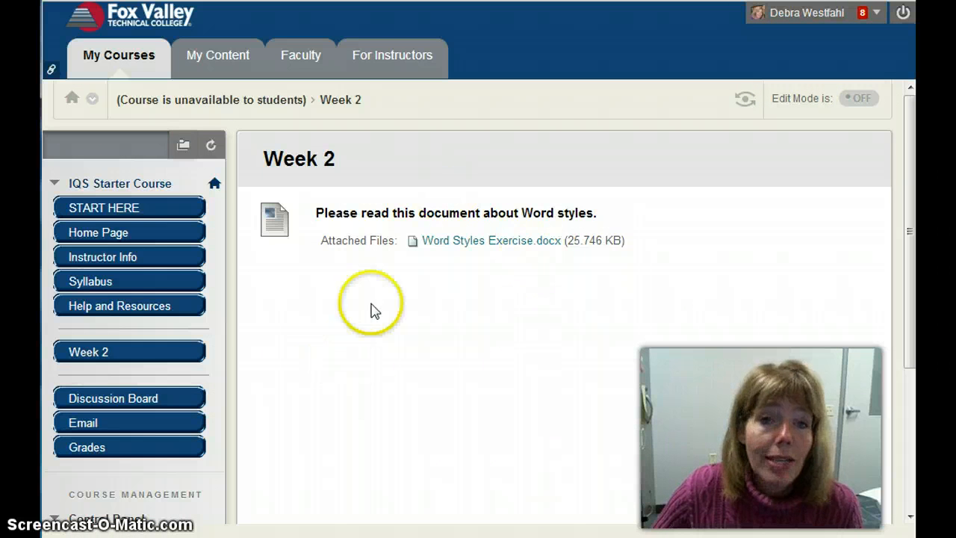
click(864, 98)
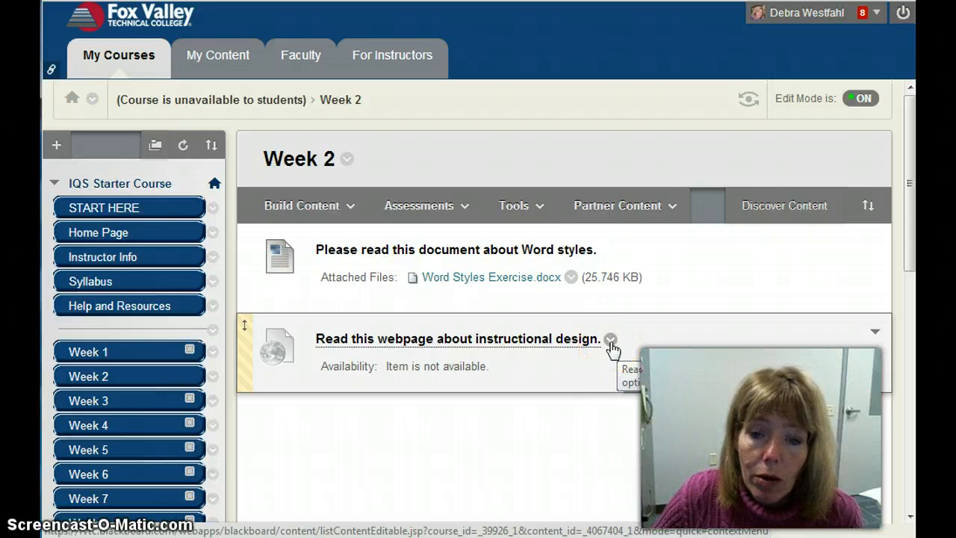
Edit the instructional design web link to set Permit Users to View this Content to Yes, and submit the change.
click(610, 339)
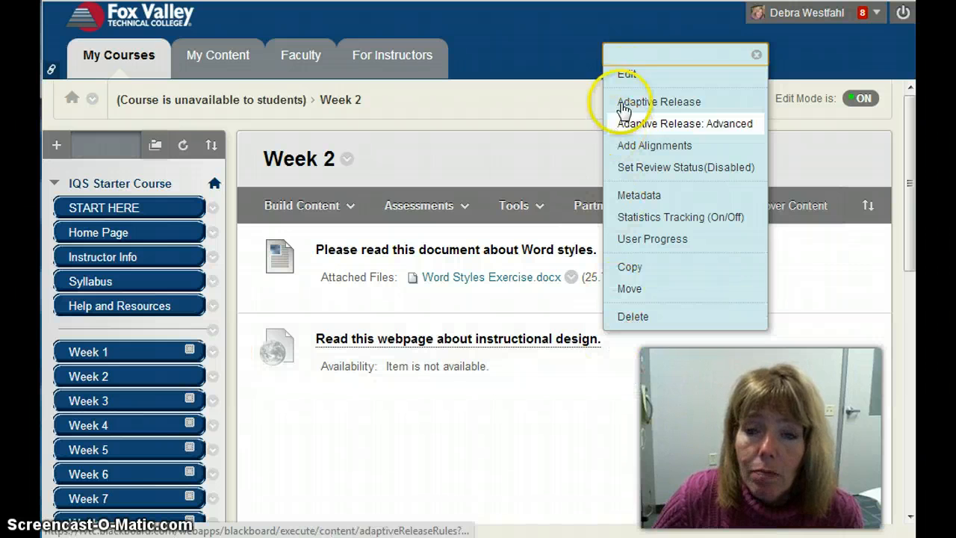
click(629, 77)
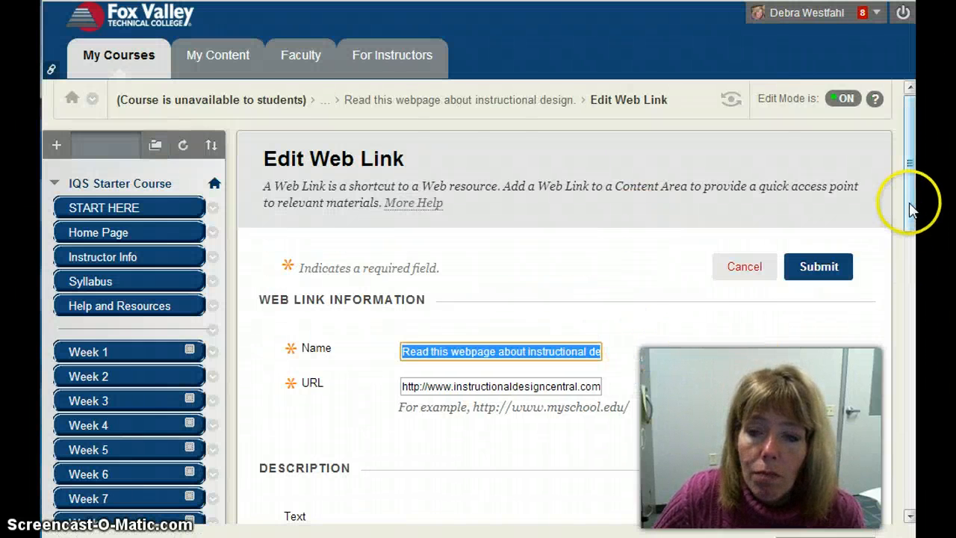
drag(910, 209, 905, 441)
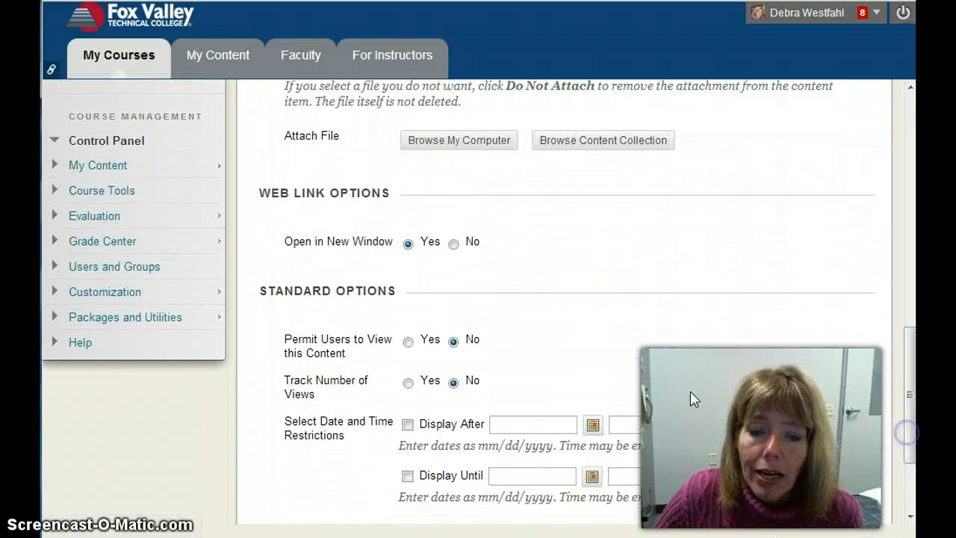
click(410, 344)
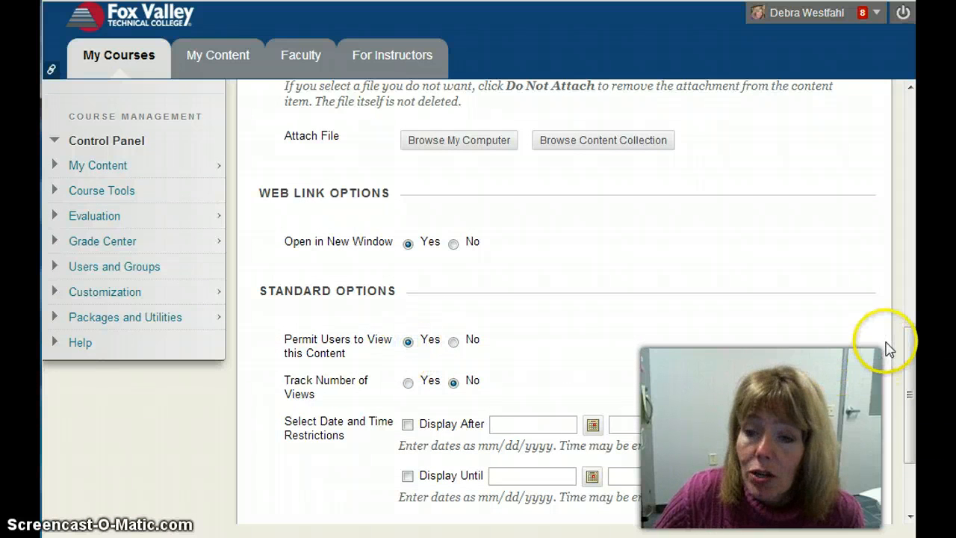
drag(904, 348, 905, 434)
click(814, 453)
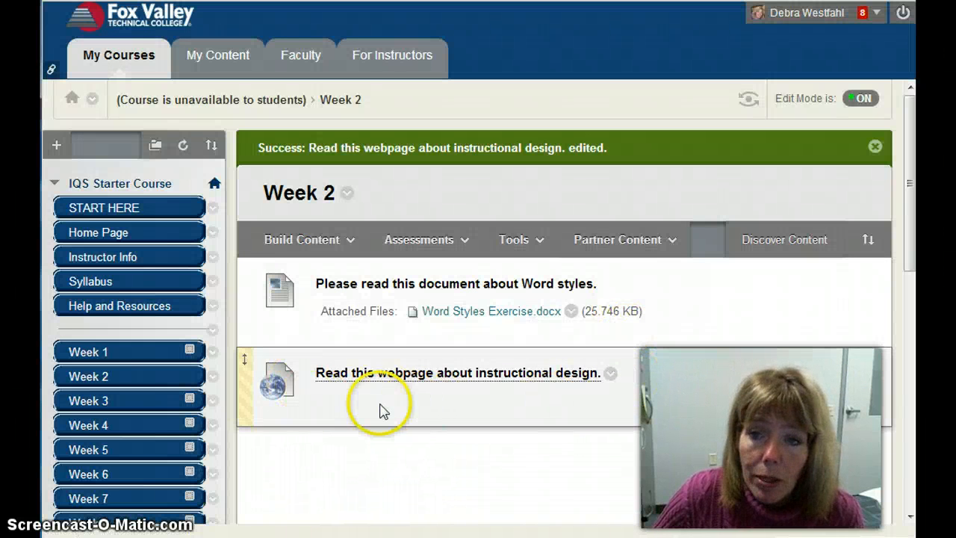
Preview the edited web link on the Week 2 page with Edit Mode off, and turn Edit Mode back on.
click(863, 101)
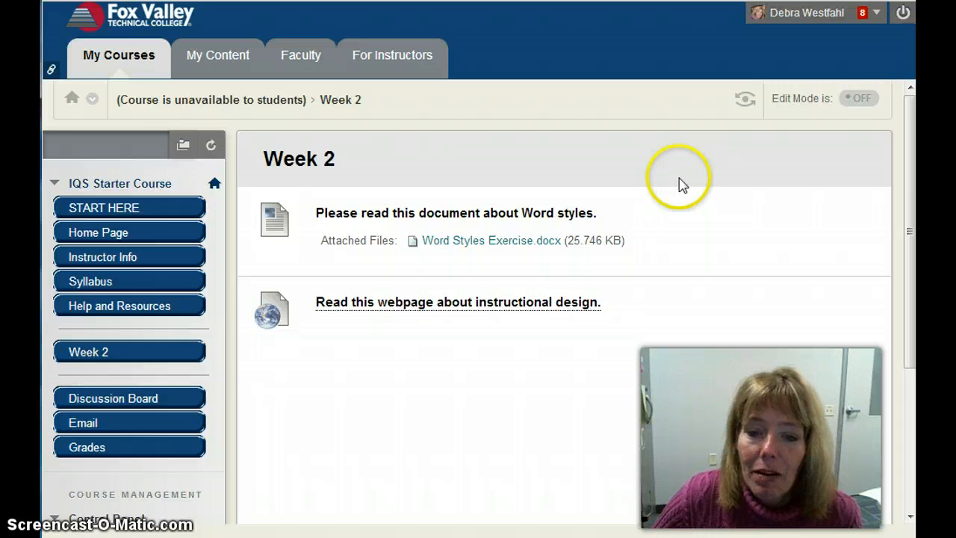
click(859, 100)
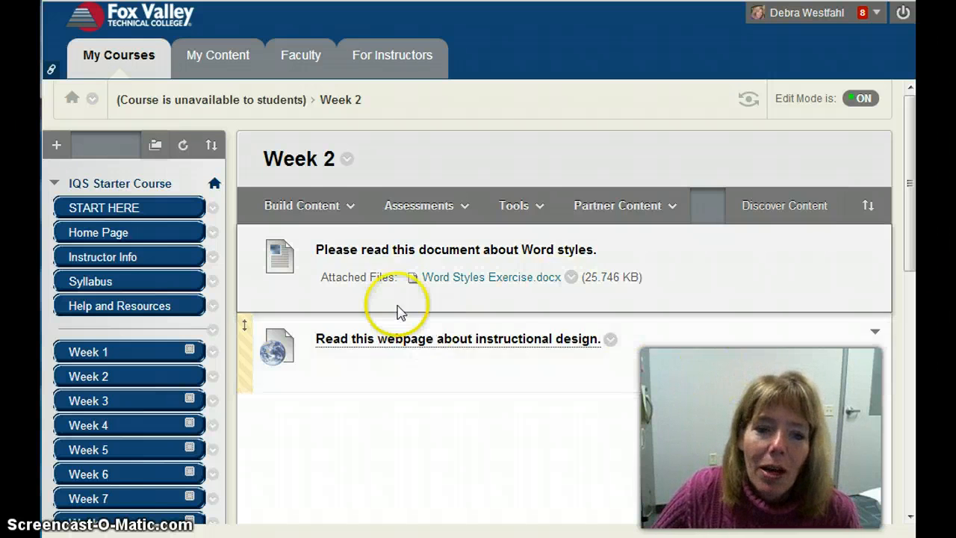
Start adding a YouTube video mashup to Week 2 and search for "instructional design" in English.
click(331, 213)
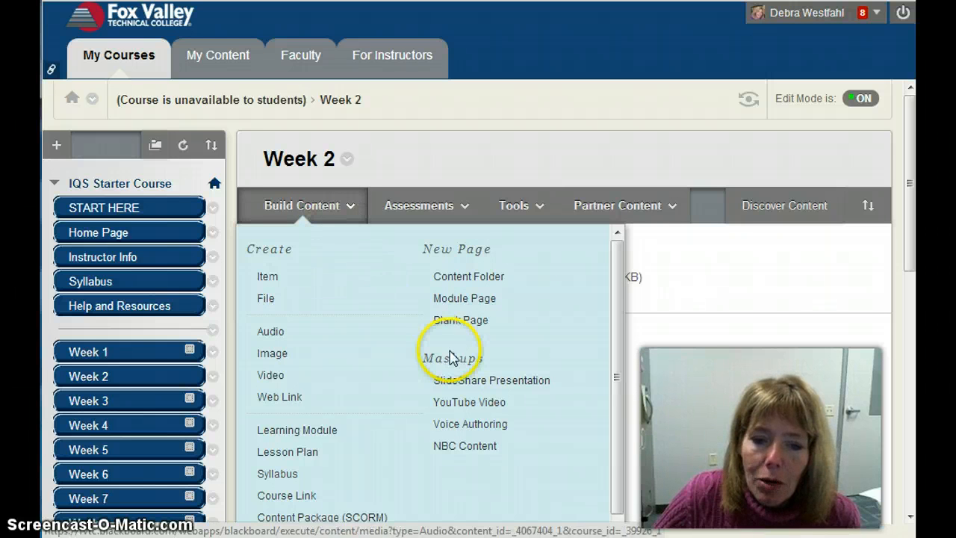
click(491, 404)
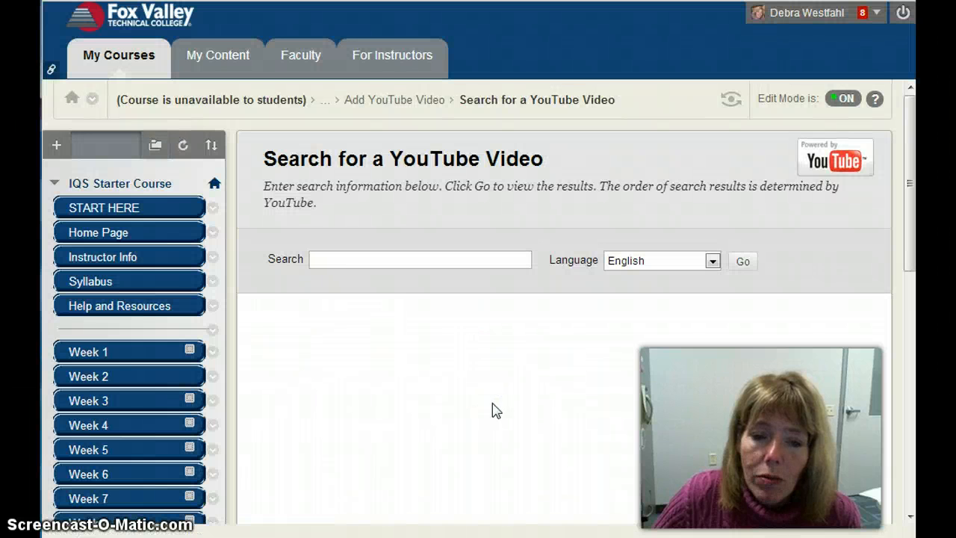
click(365, 260)
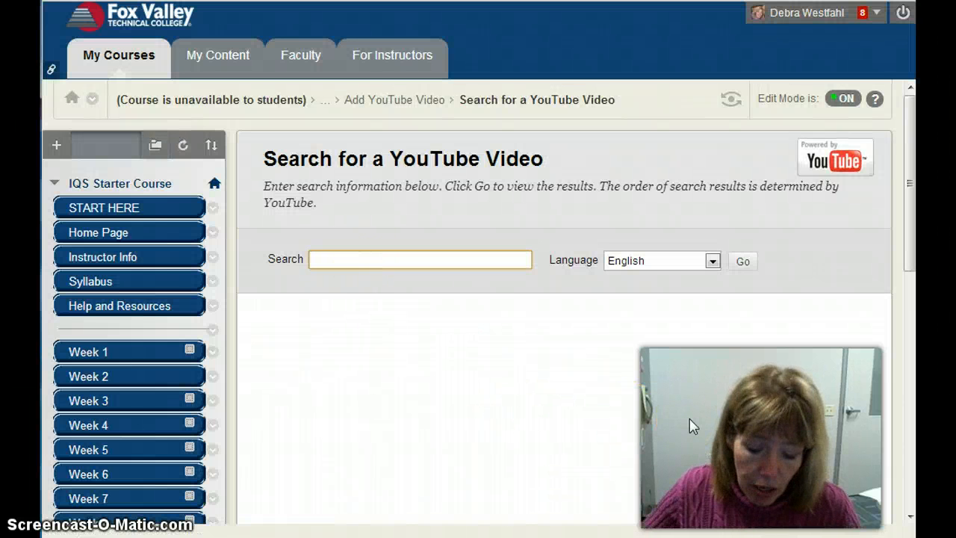
text(instruc)
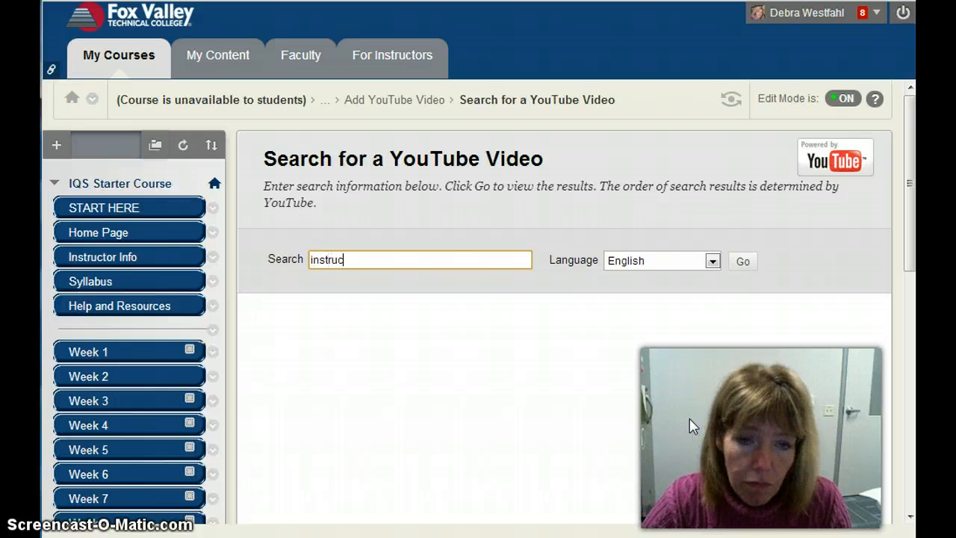
text(tional desi)
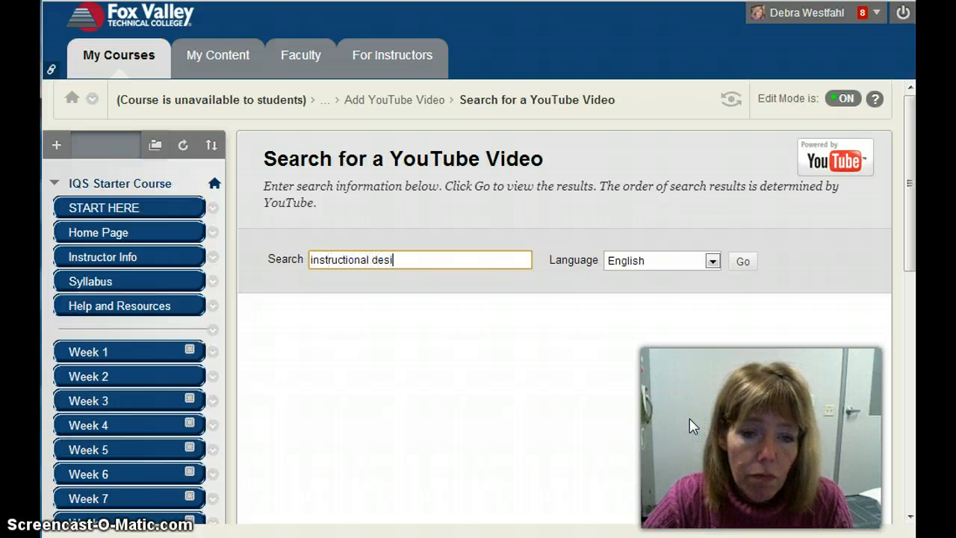
text(gn)
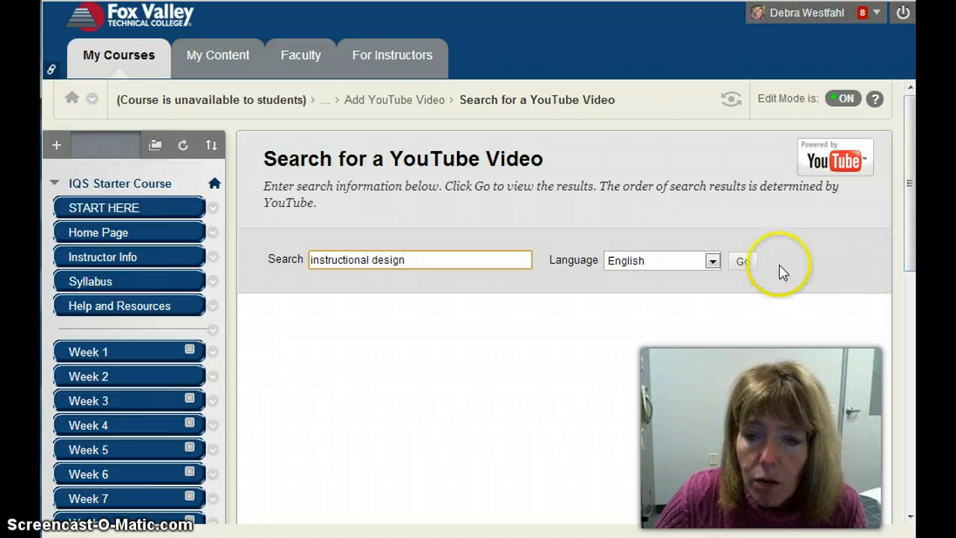
click(741, 263)
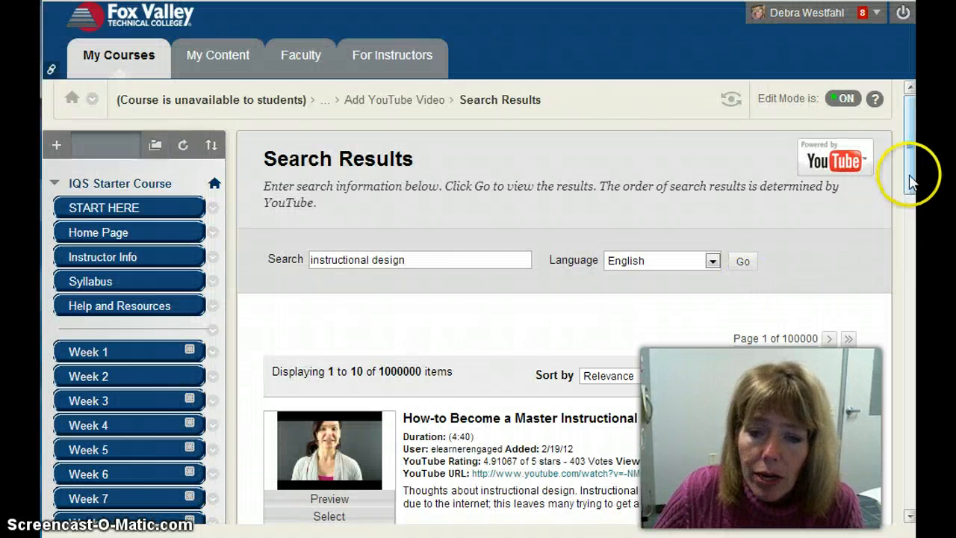
Preview the "Instructional Design Process" video from the search results and play it.
drag(911, 179, 910, 246)
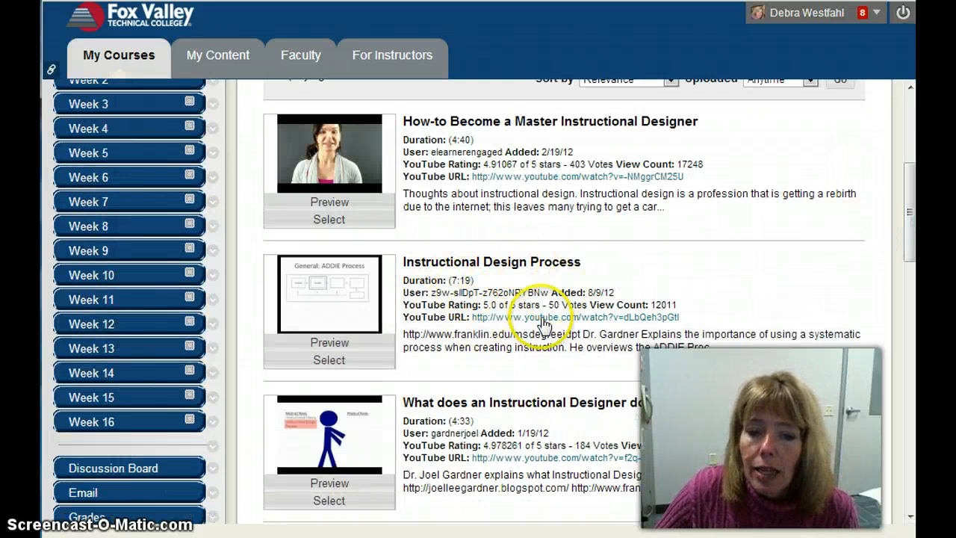
click(332, 343)
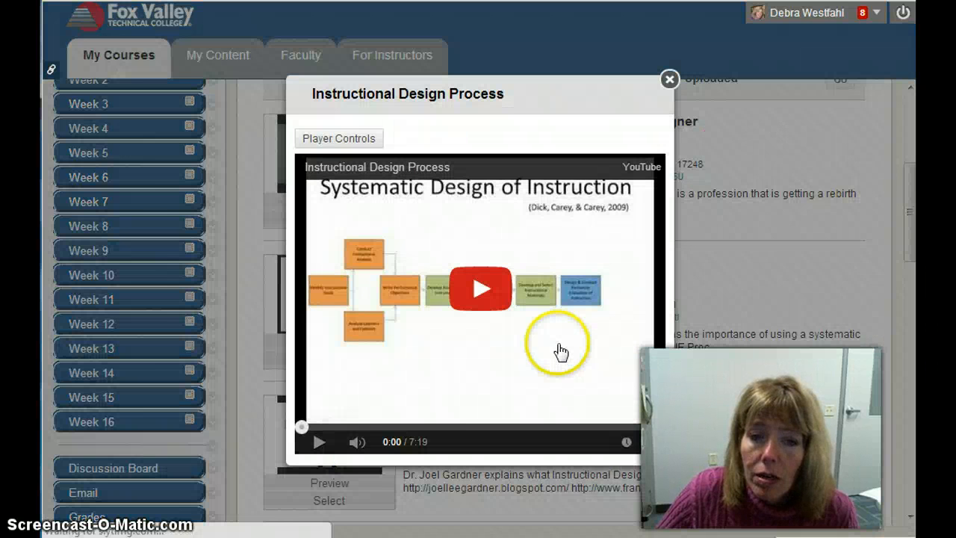
click(479, 288)
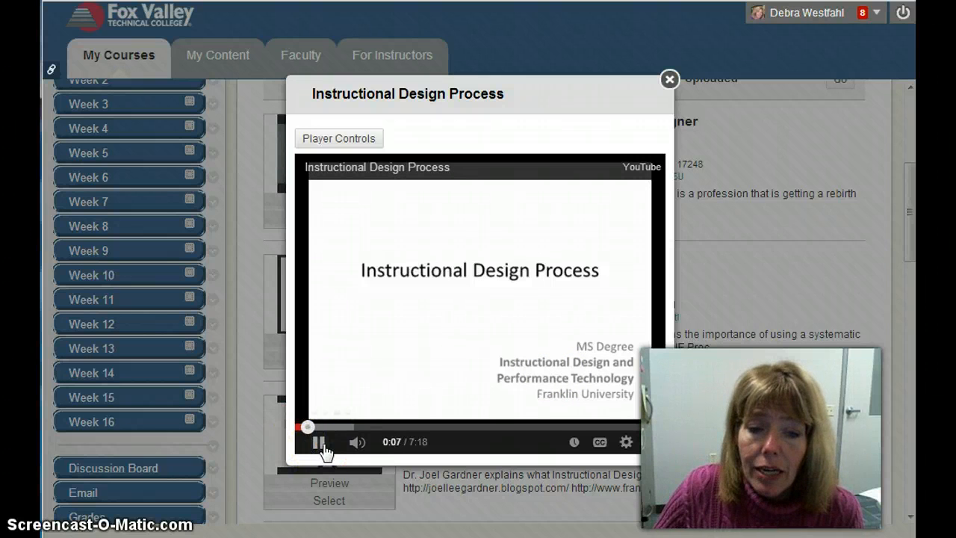
Select the "Instructional Design Process" video for the mashup and name the item "Watch this video titlede Instructional Design Process".
click(668, 80)
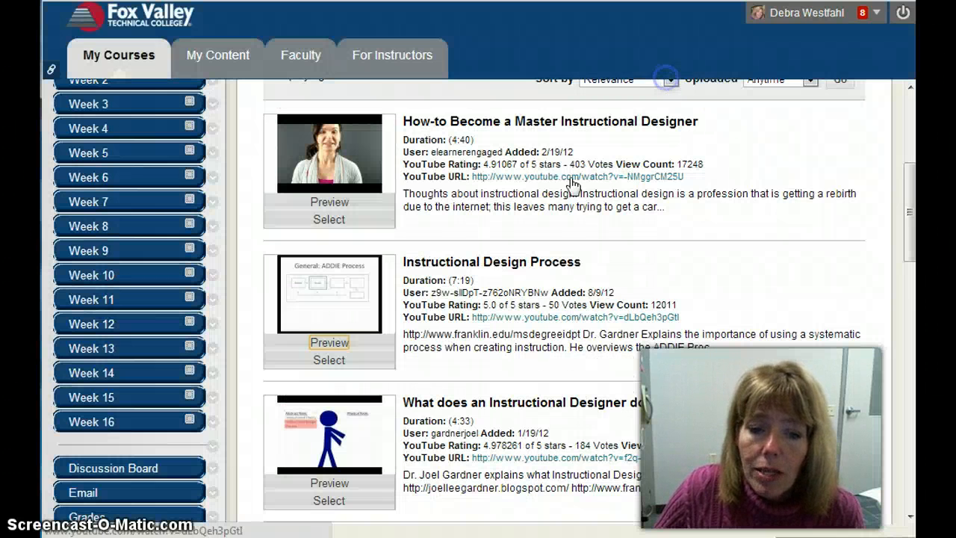
click(329, 361)
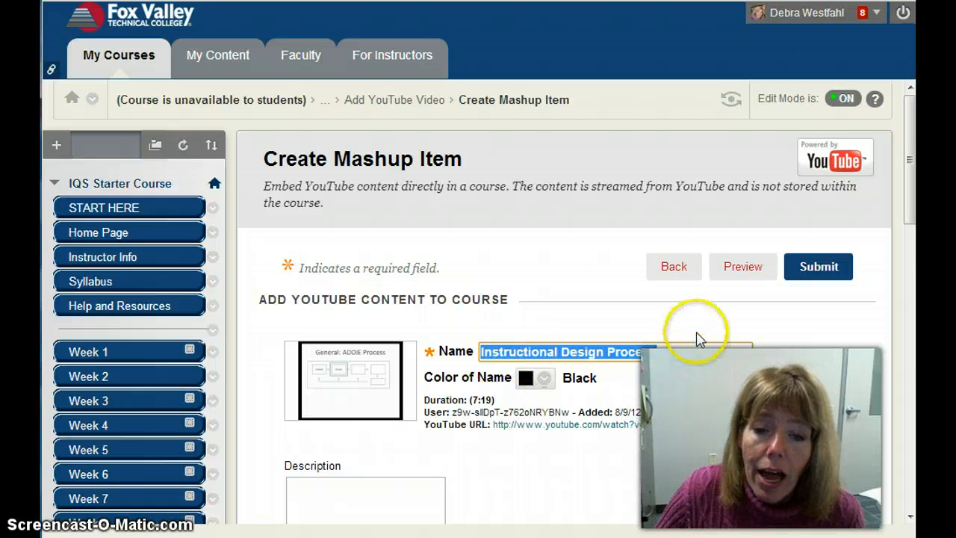
click(482, 351)
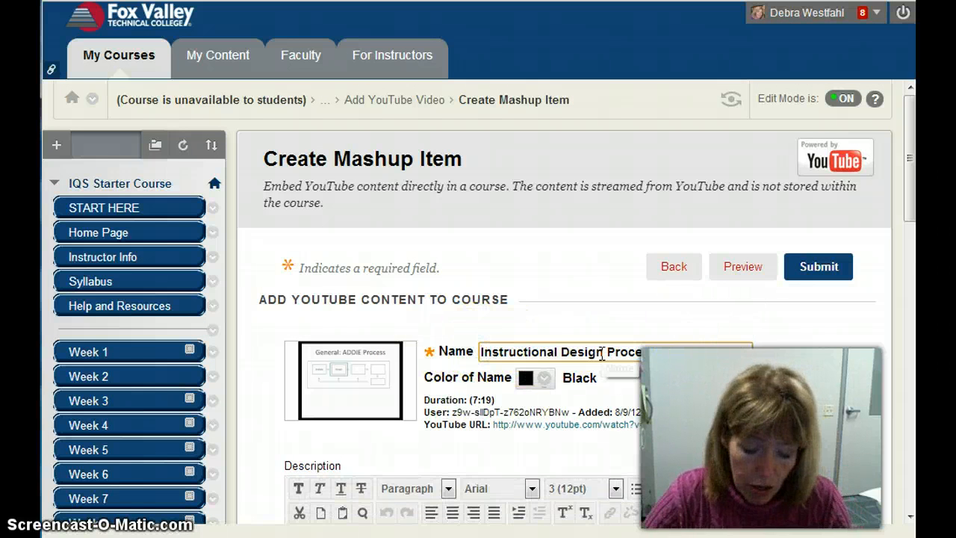
text(Watch this video titlede In)
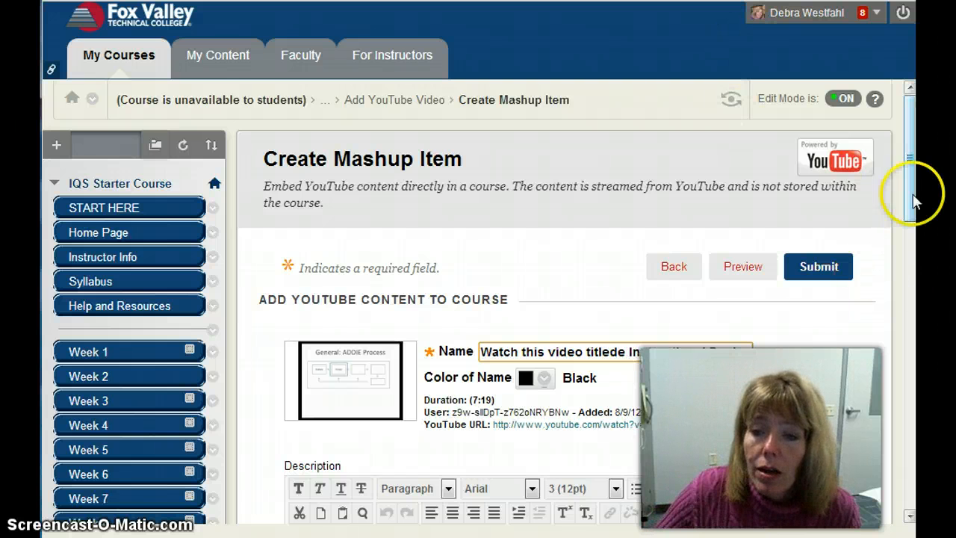
Review the mashup and standard options, keeping their defaults, and submit the video item to the Week 2 page.
drag(915, 200, 908, 254)
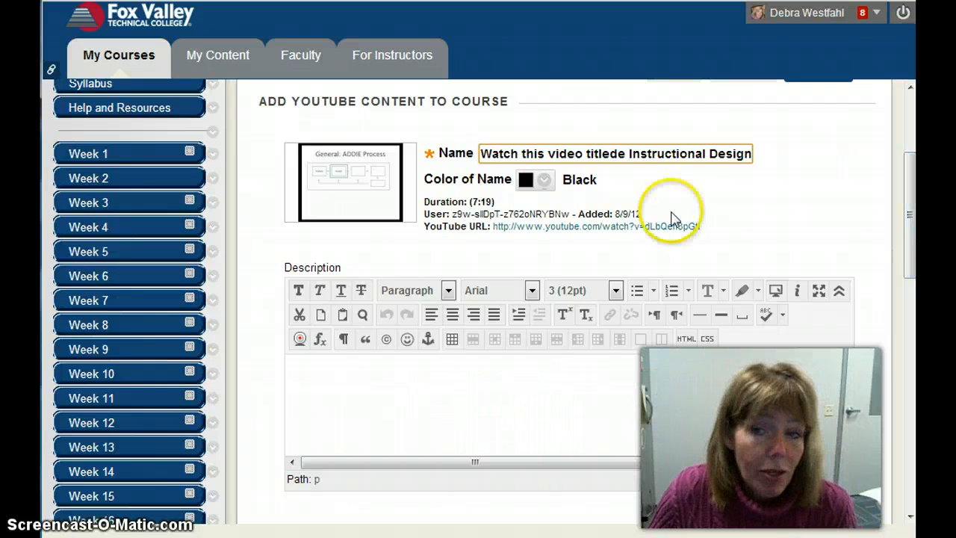
drag(906, 252, 898, 384)
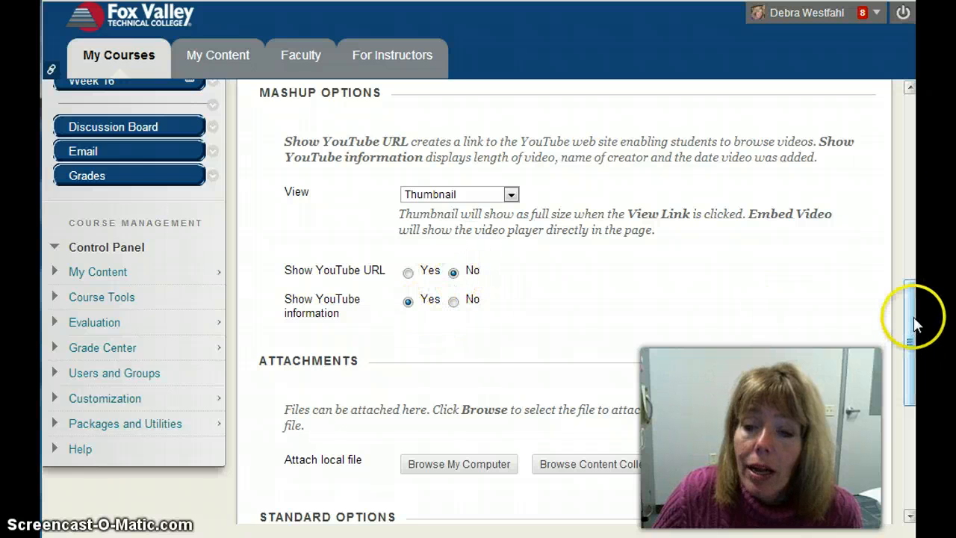
drag(913, 320, 913, 423)
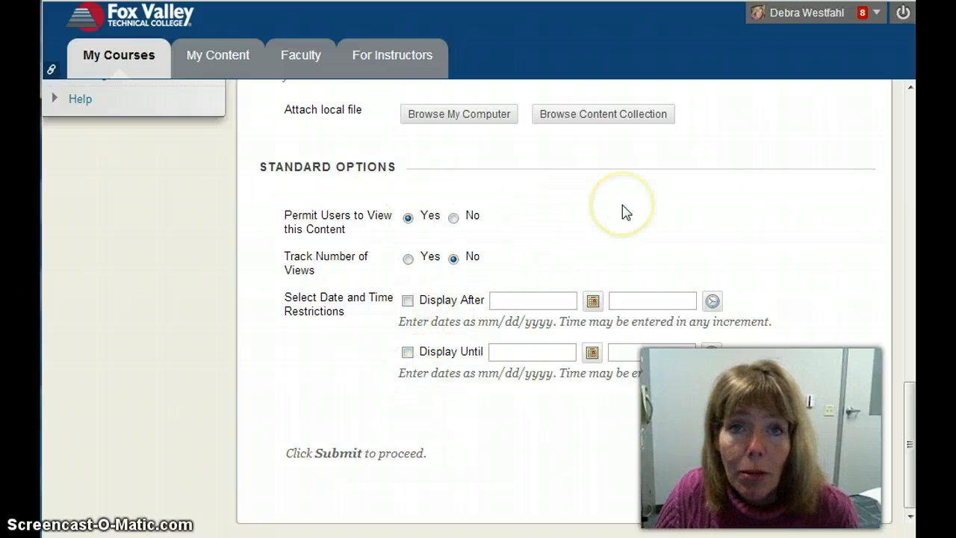
click(825, 470)
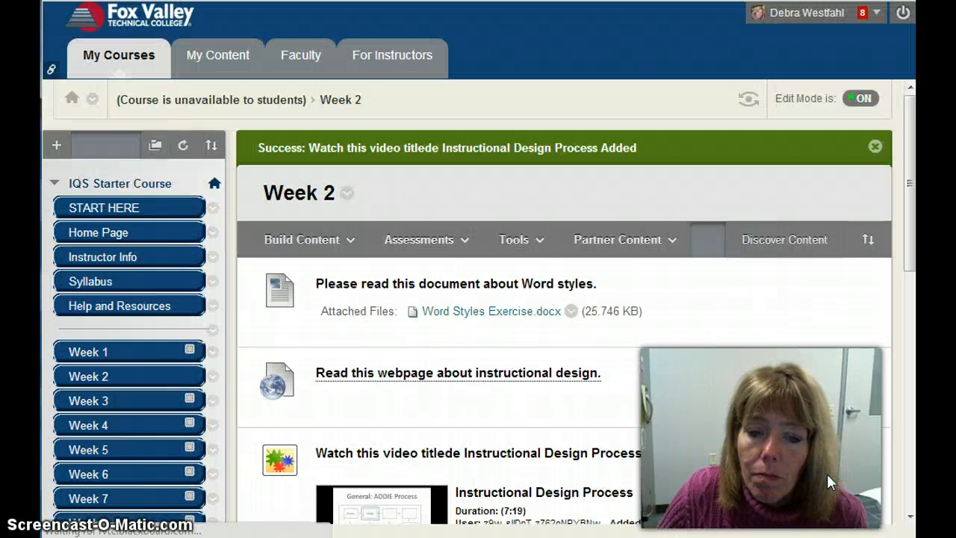
drag(912, 251, 913, 304)
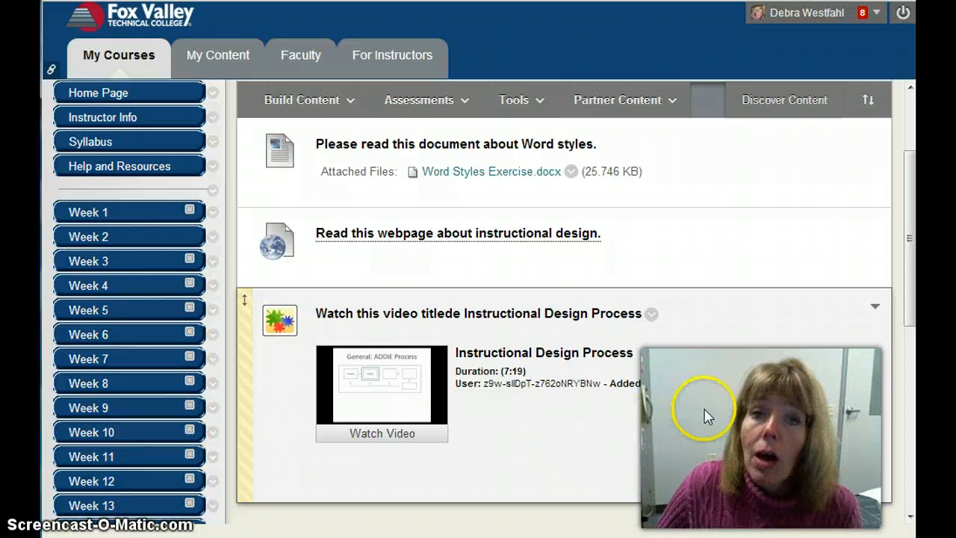